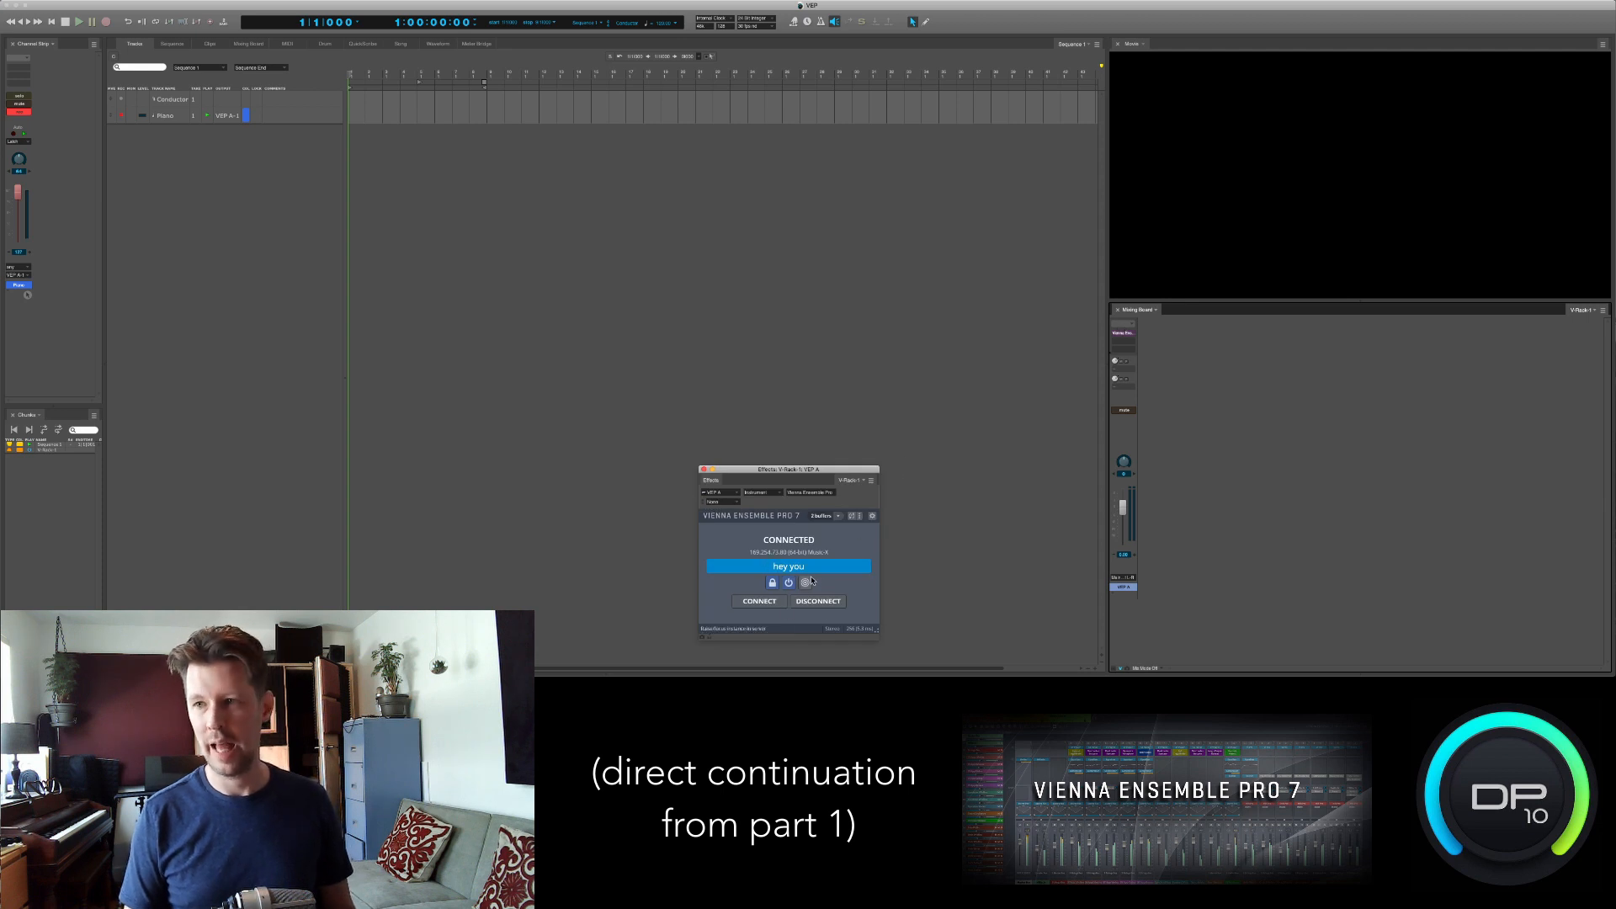
- Disconnect the Vienna Ensemble Pro plug-in from the "hey you" instance and switch to Screen Sharing
{"action": "left_click_drag", "start_coordinate": [815, 469], "coordinate": [840, 326]}
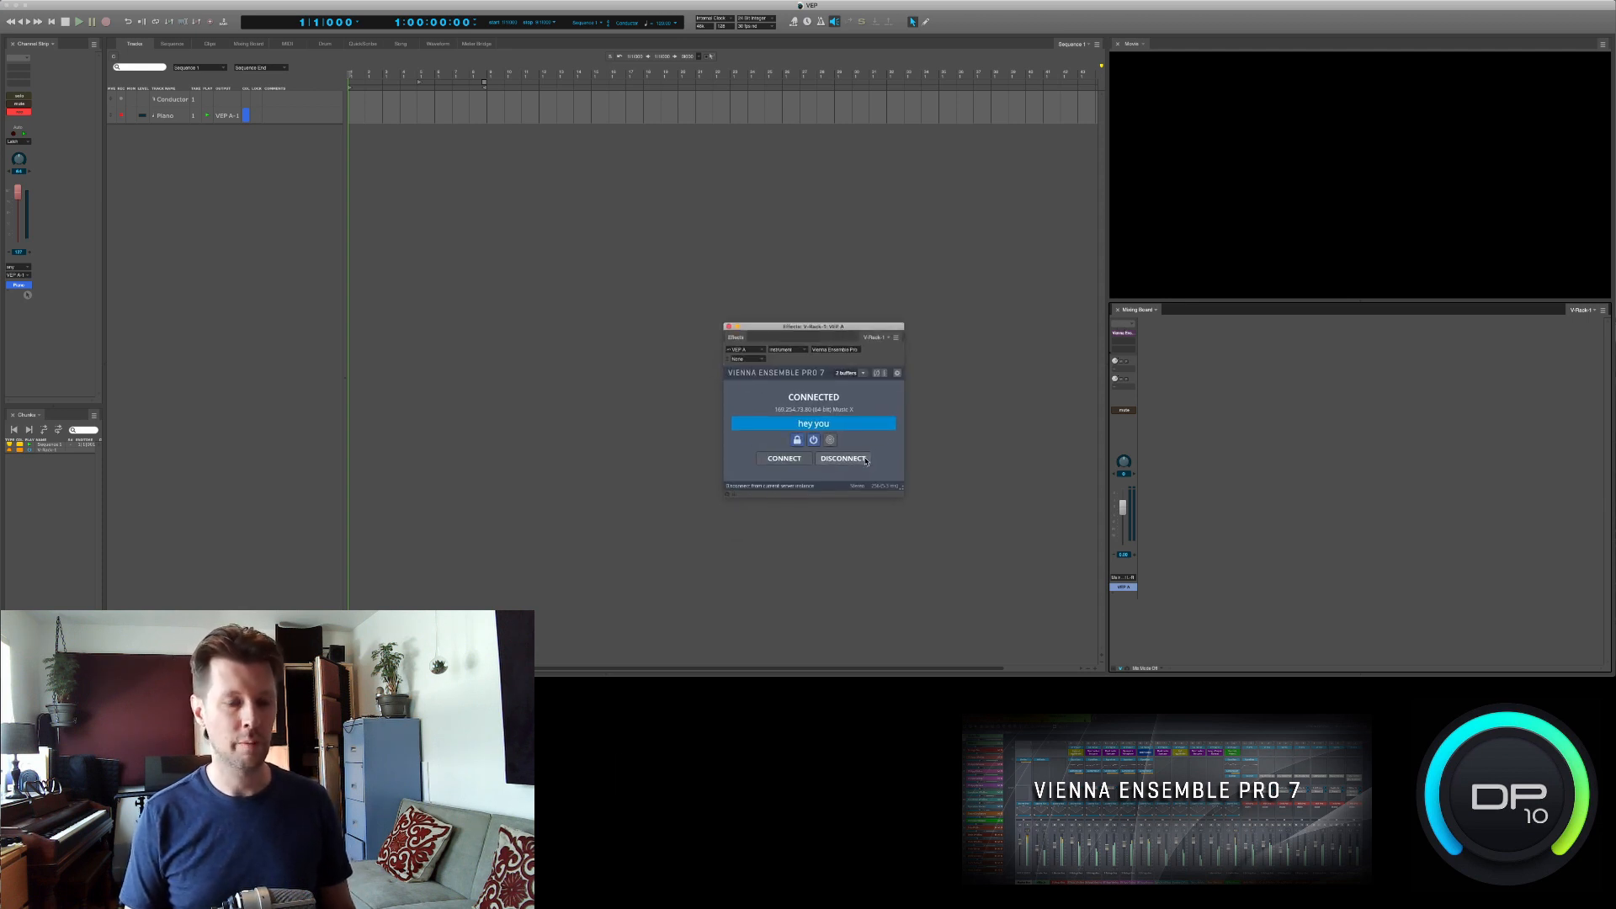
{"action": "left_click", "coordinate": [852, 458]}
{"action": "key", "text": "super+Tab"}
{"action": "key", "text": "super+Tab"}
{"action": "key", "text": "super+Tab"}
{"action": "key", "text": "super+Tab"}
{"action": "key", "text": "super+Tab"}
{"action": "key", "text": "super+Tab"}
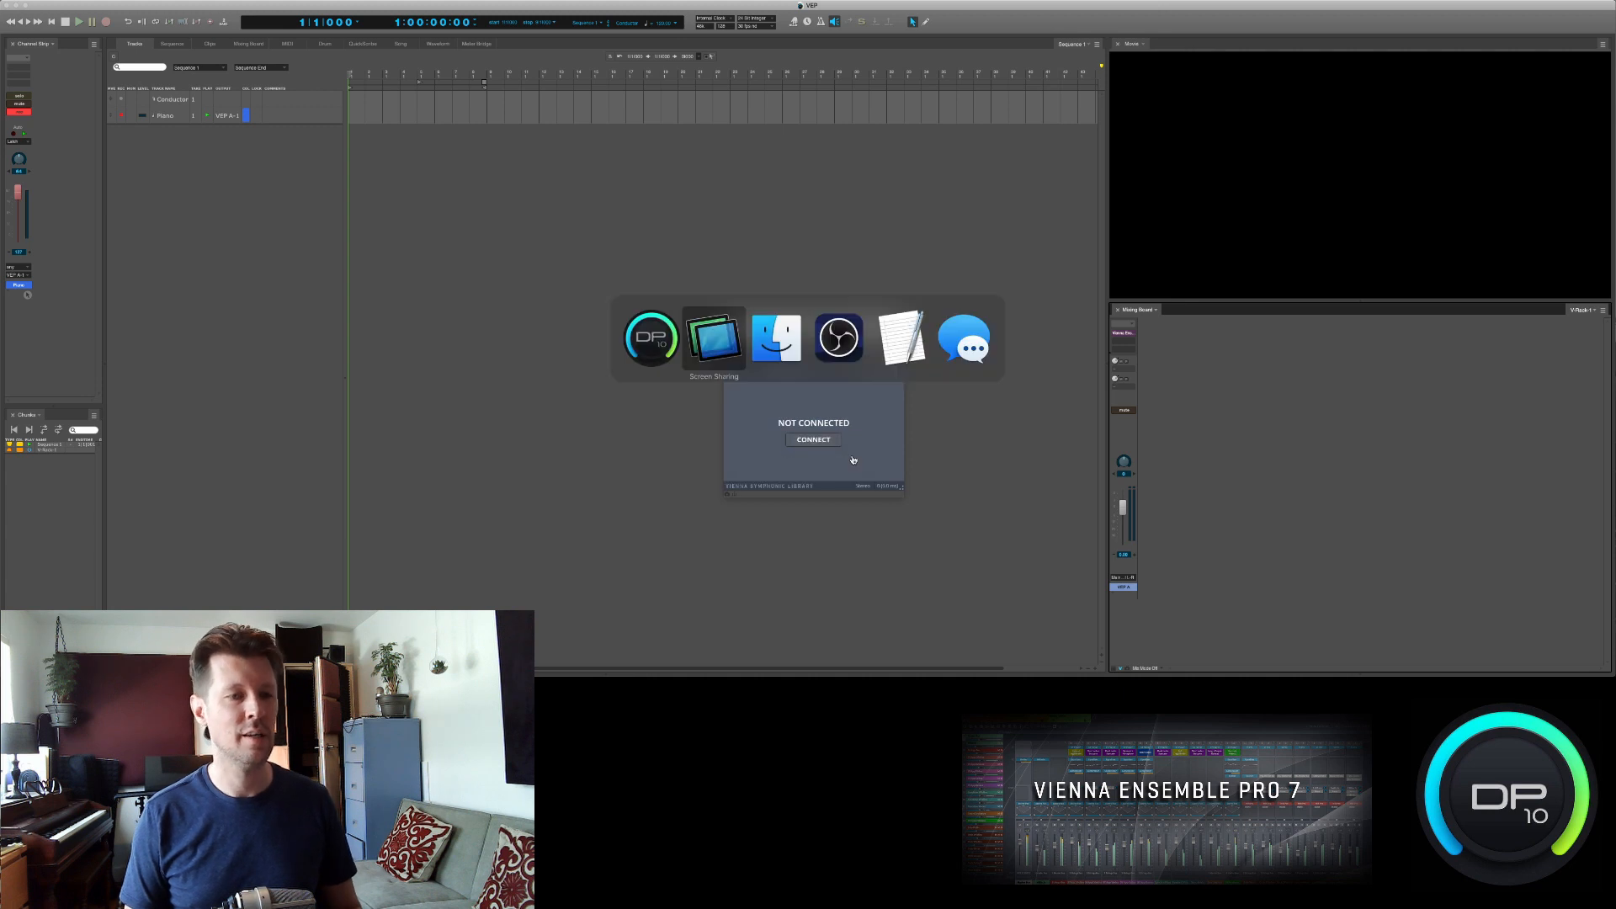
{"action": "key", "text": "super+Tab"}
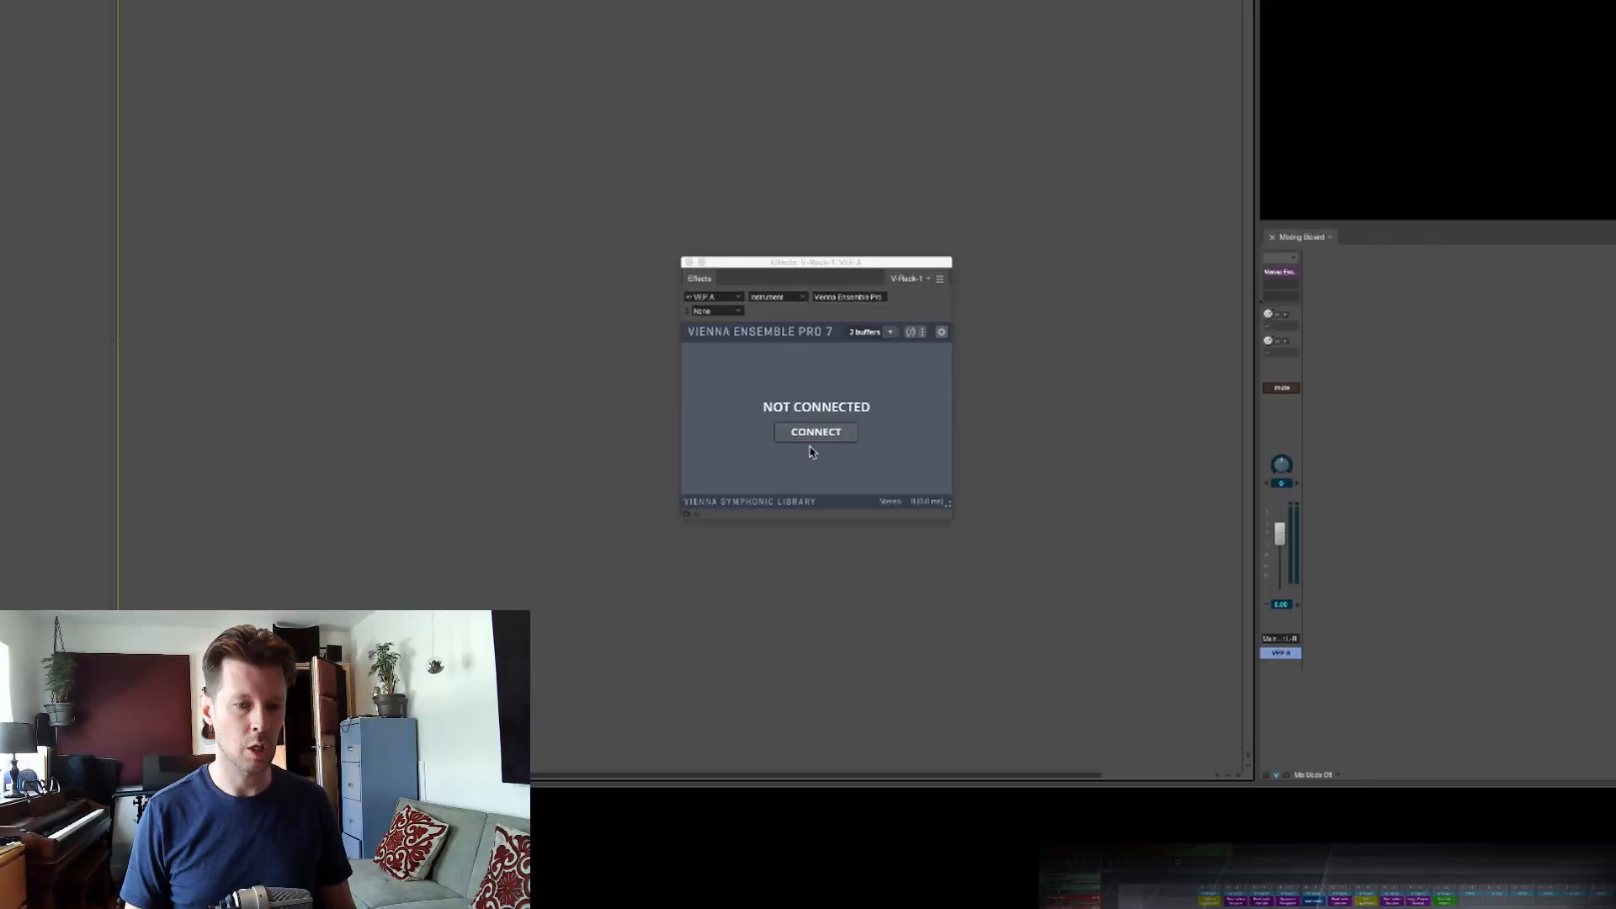
- Connect the VEP A plug-in to the Mach 5 server instance
{"action": "left_click", "coordinate": [812, 431]}
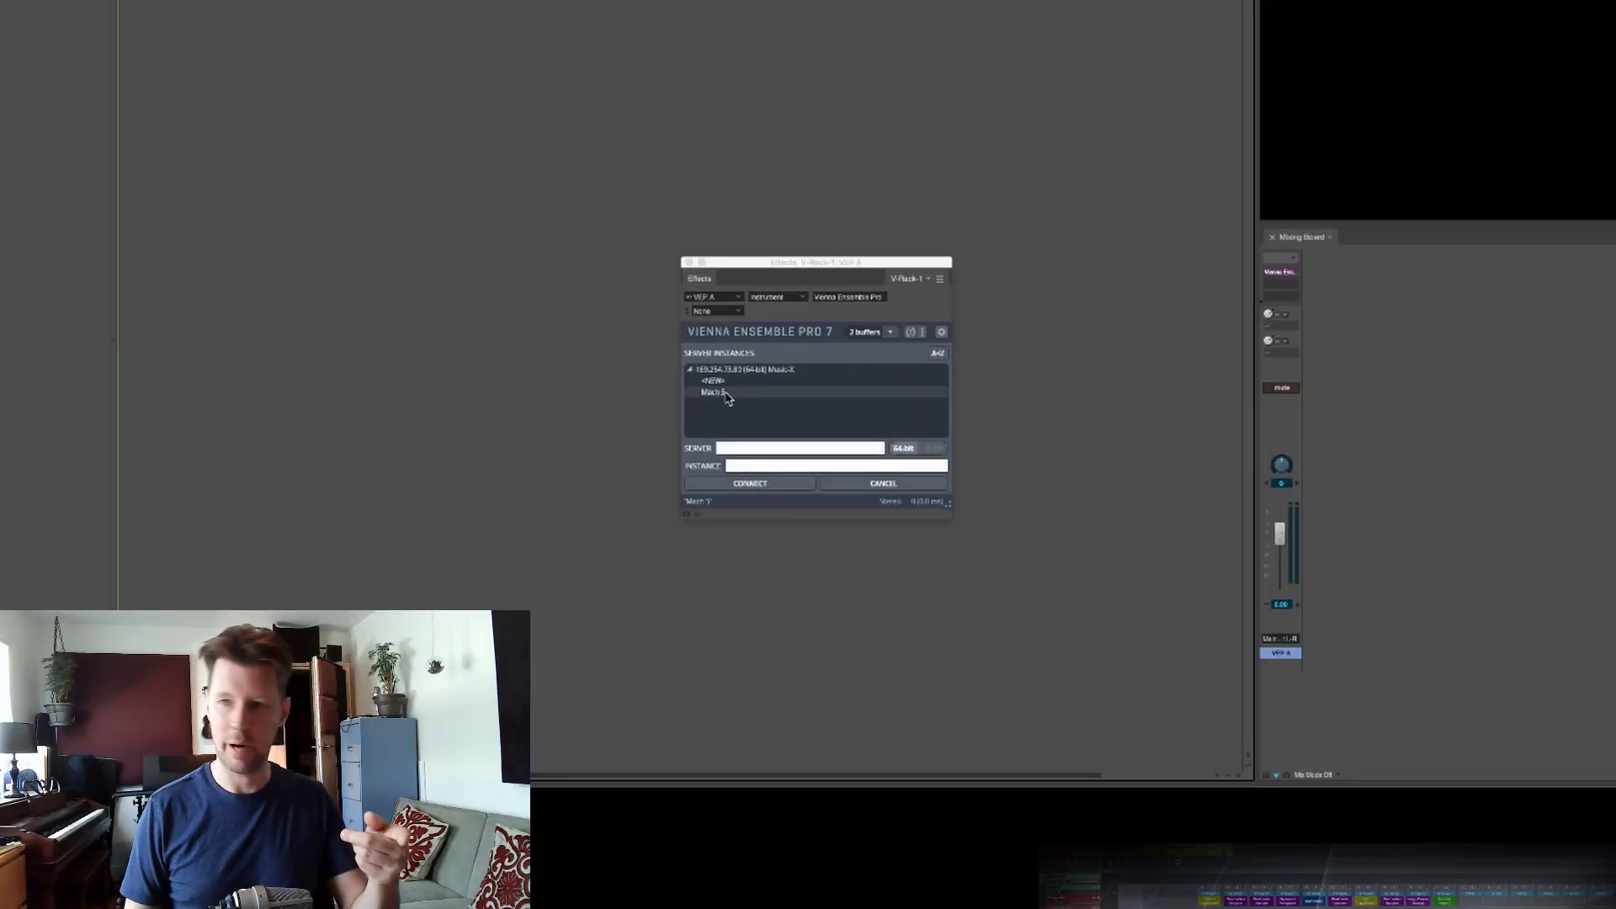
{"action": "double_click", "coordinate": [724, 392]}
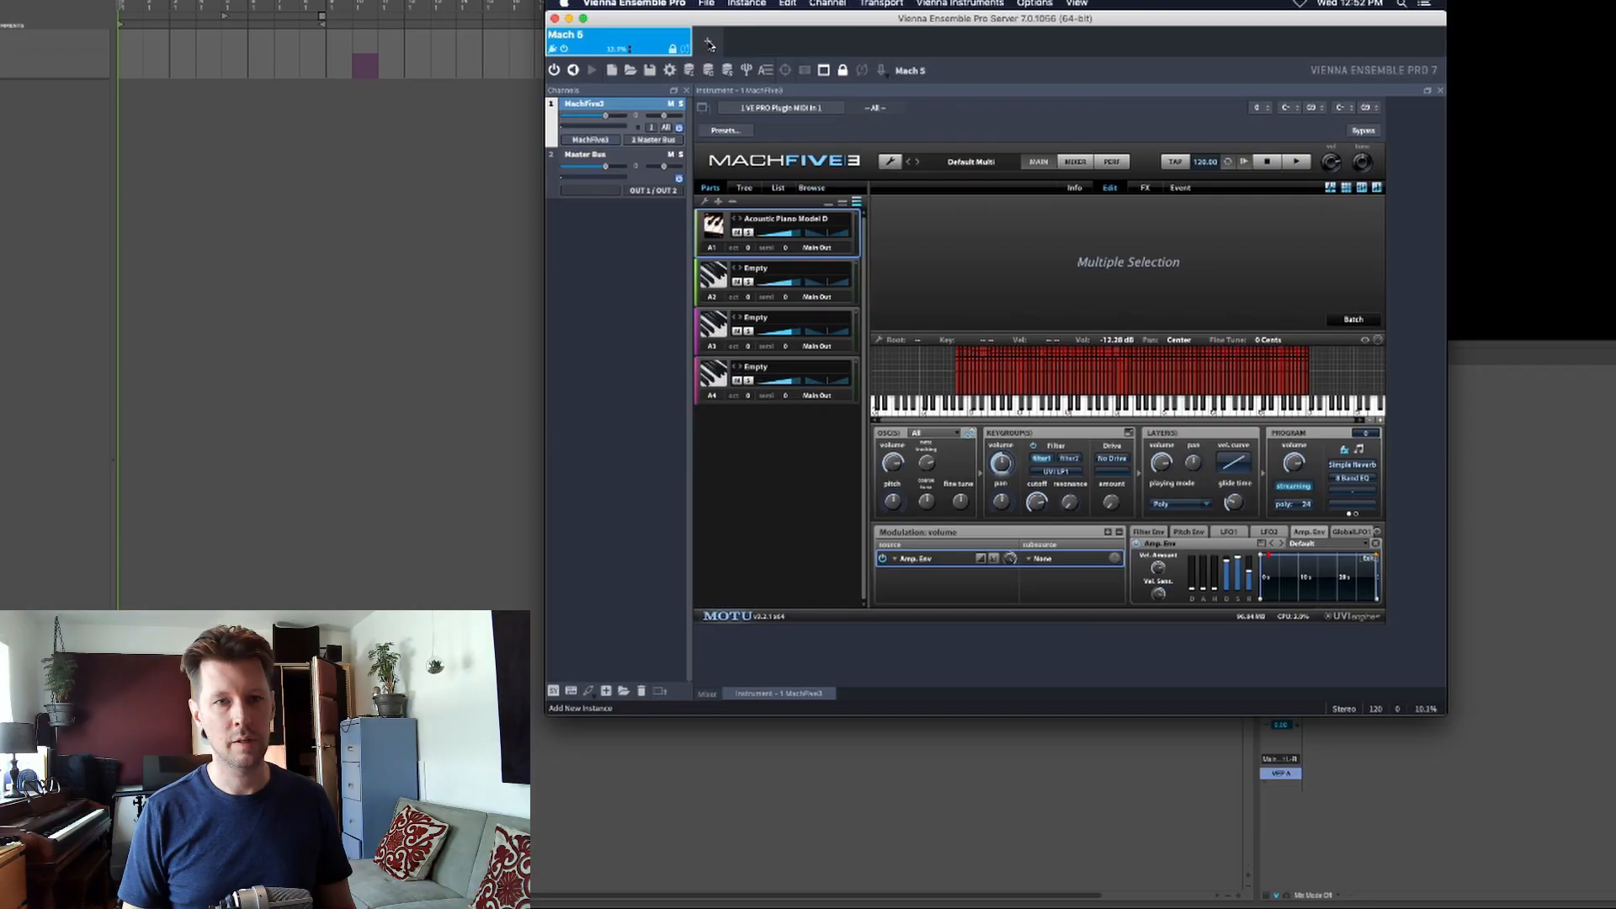
- Add a new instance for SampleTank 3 on the Vienna Ensemble Pro server and set its color to orange
{"action": "left_click", "coordinate": [710, 43]}
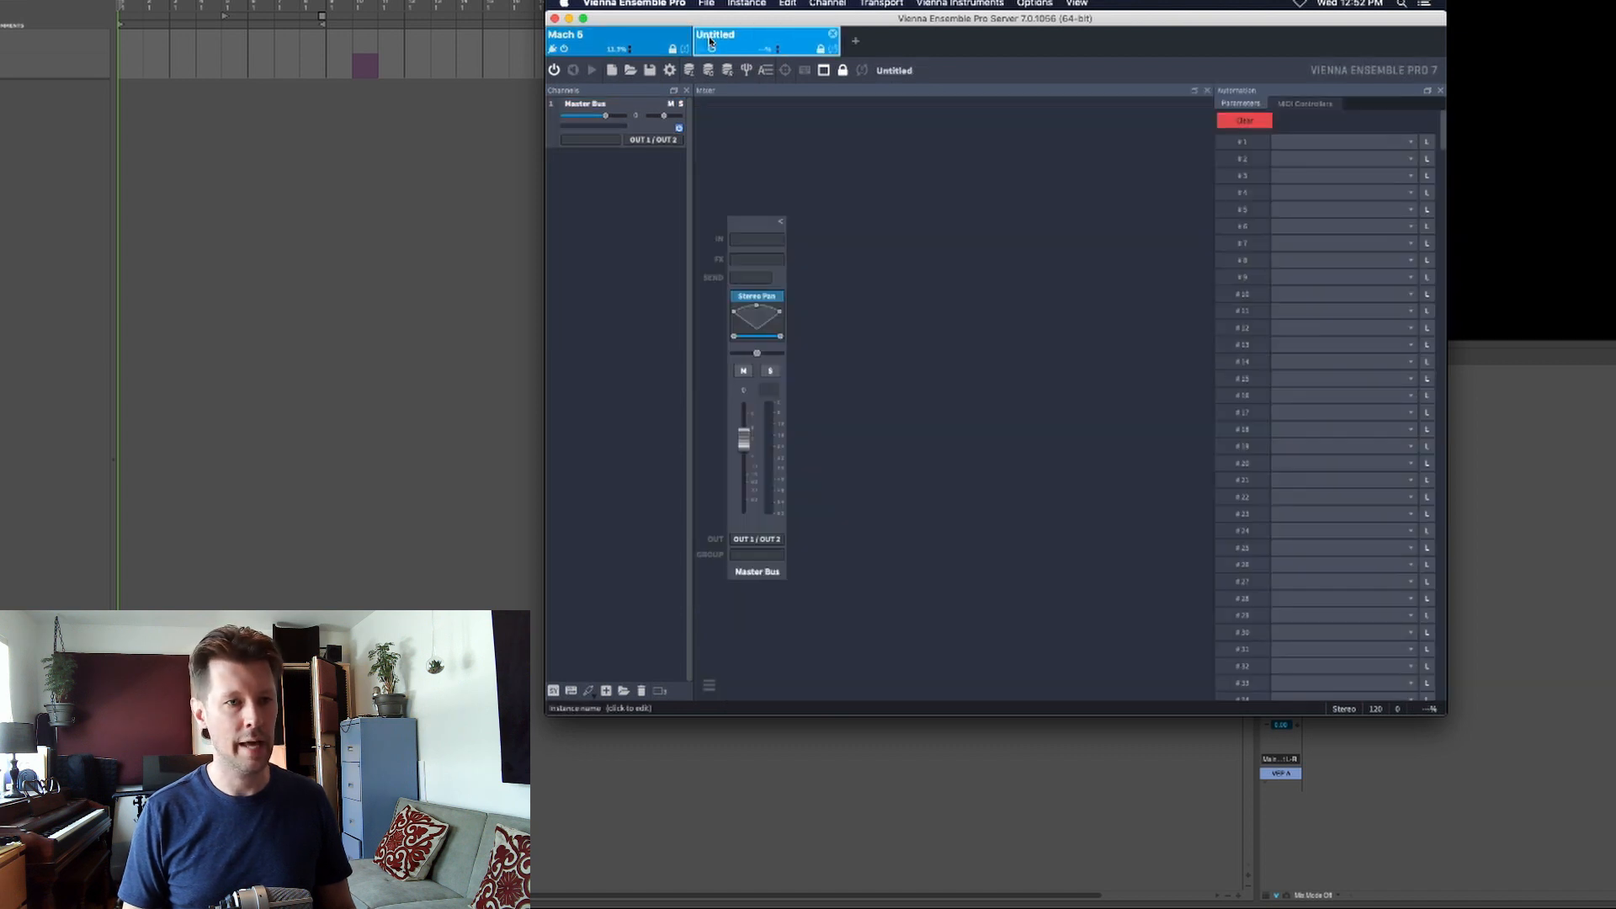
{"action": "right_click", "coordinate": [714, 40]}
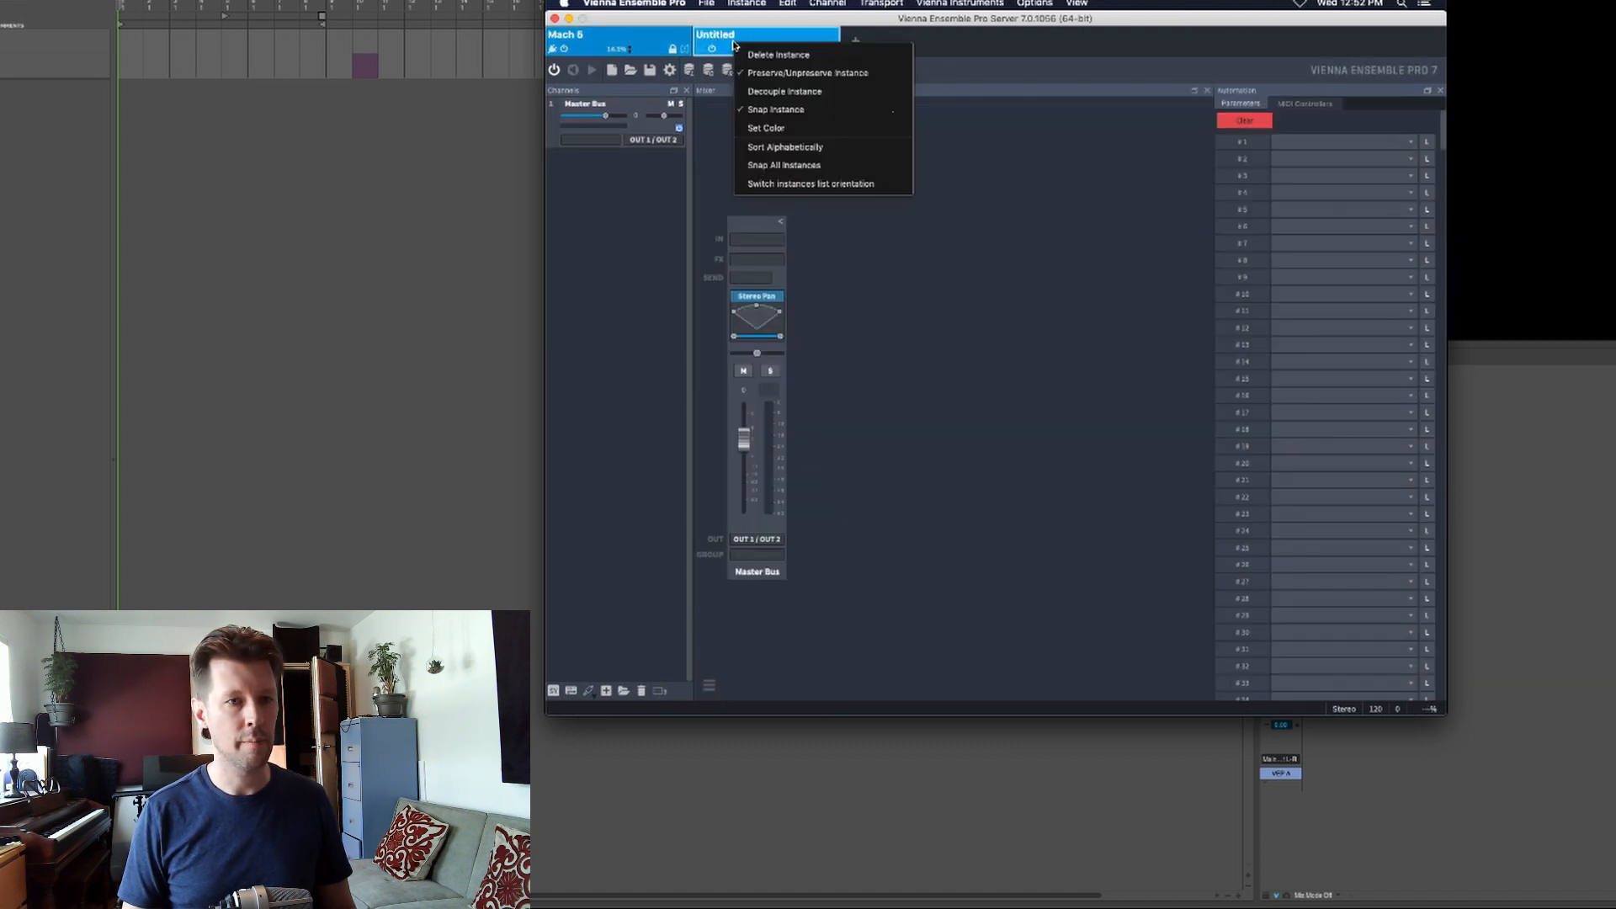
{"action": "left_click", "coordinate": [762, 124]}
{"action": "left_click", "coordinate": [714, 101]}
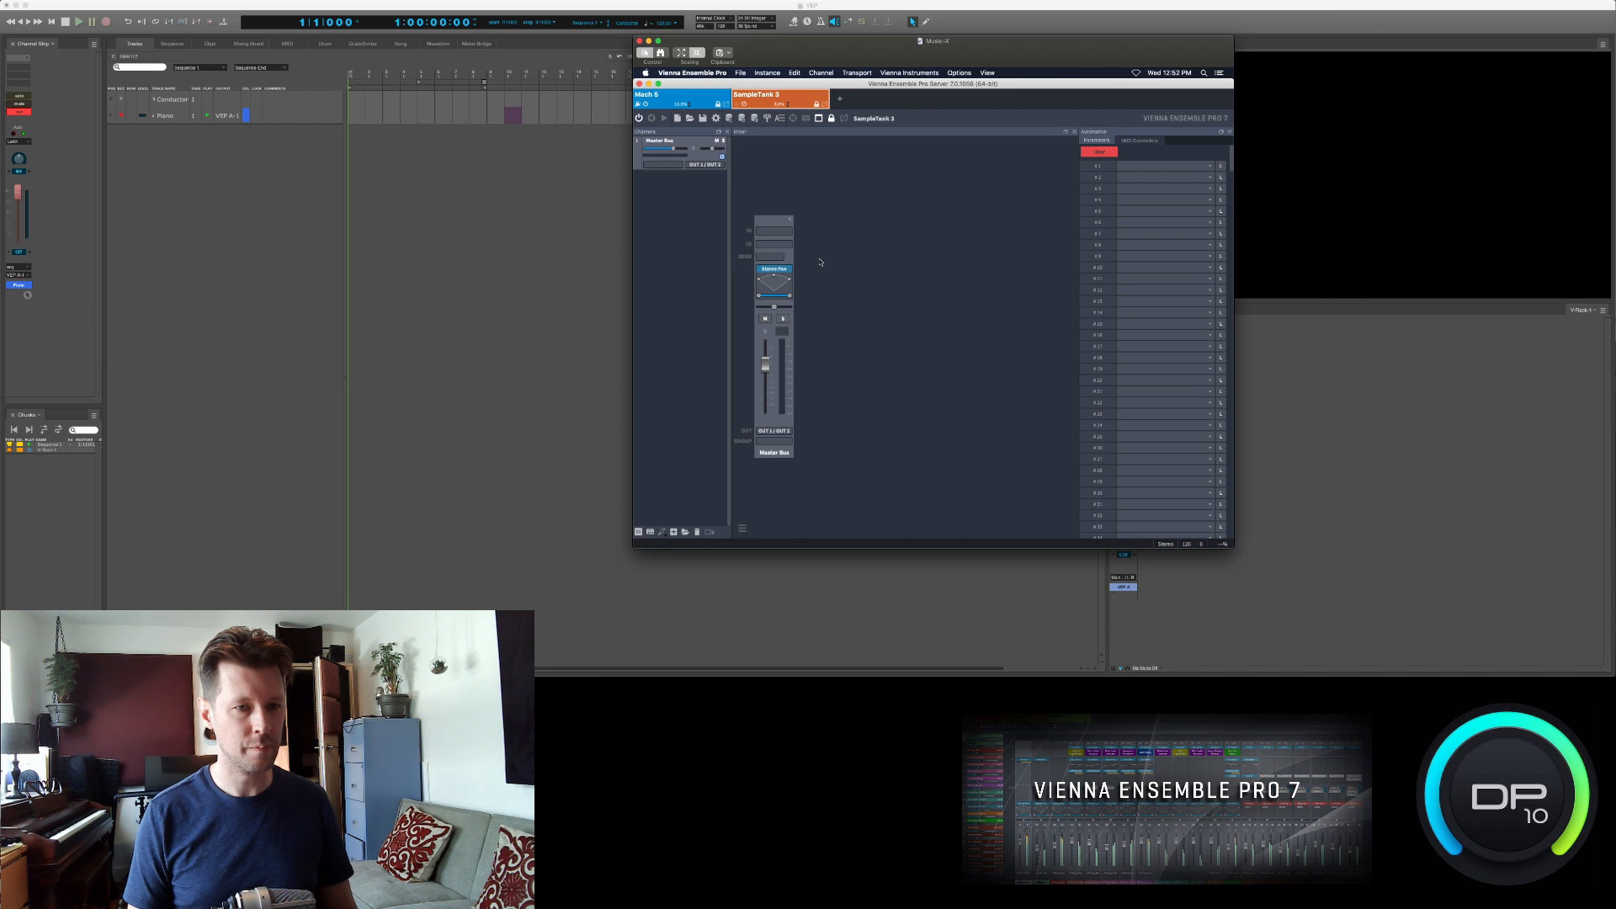
- Insert the IK Multimedia SampleTank 3 AU stereo plug-in into the new instance and expand its SampleTank 3 instrument library
{"action": "right_click", "coordinate": [808, 217]}
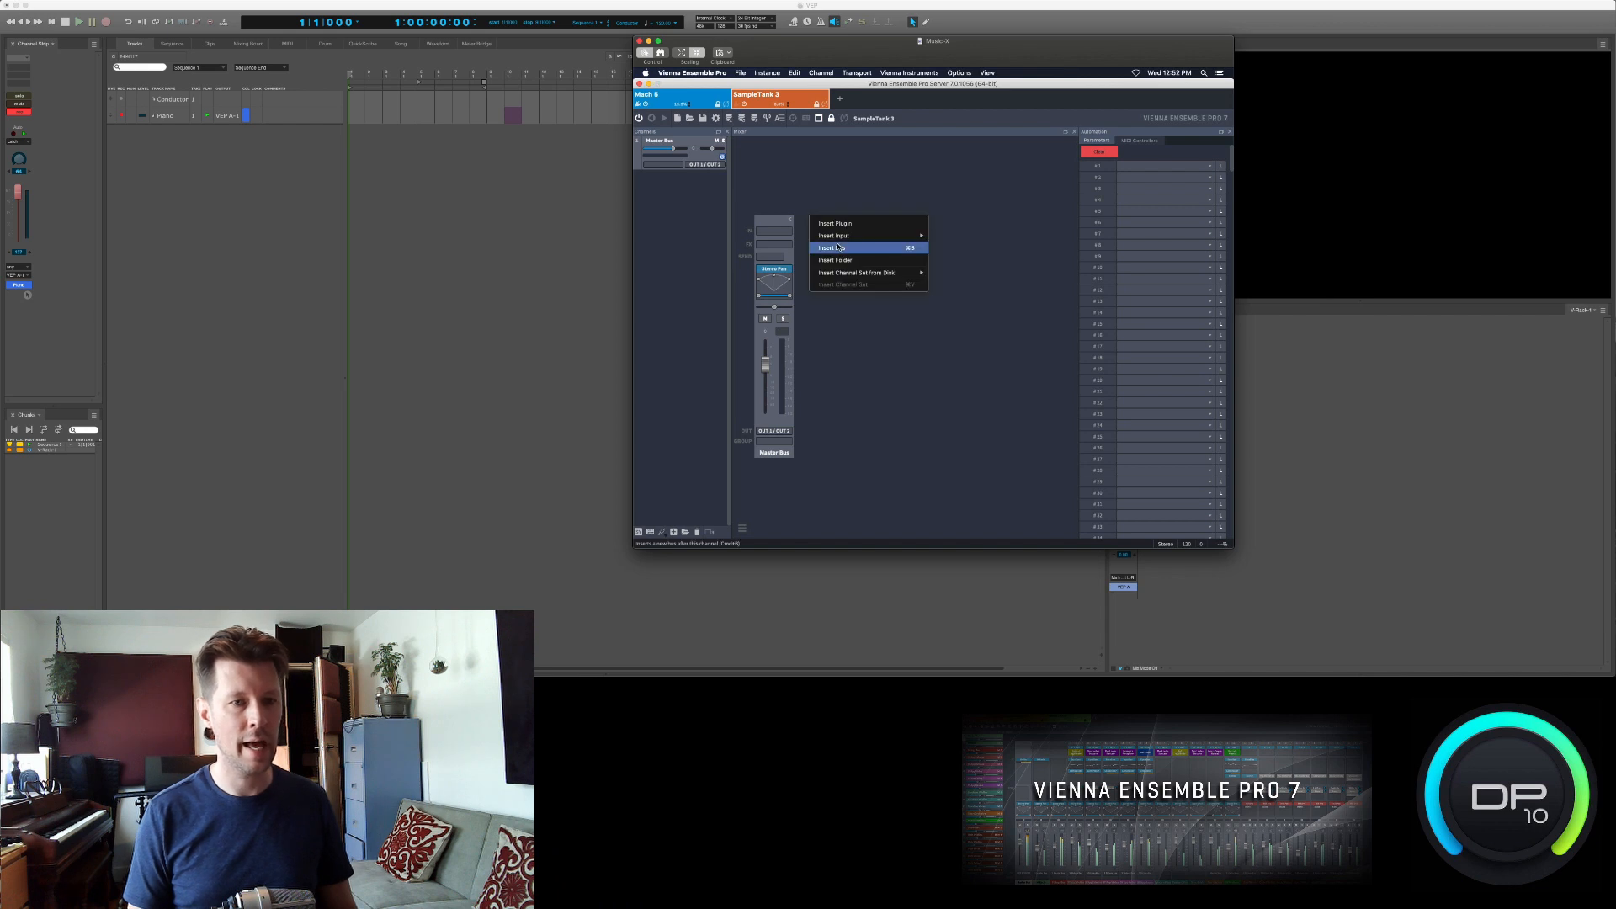
{"action": "left_click", "coordinate": [893, 224]}
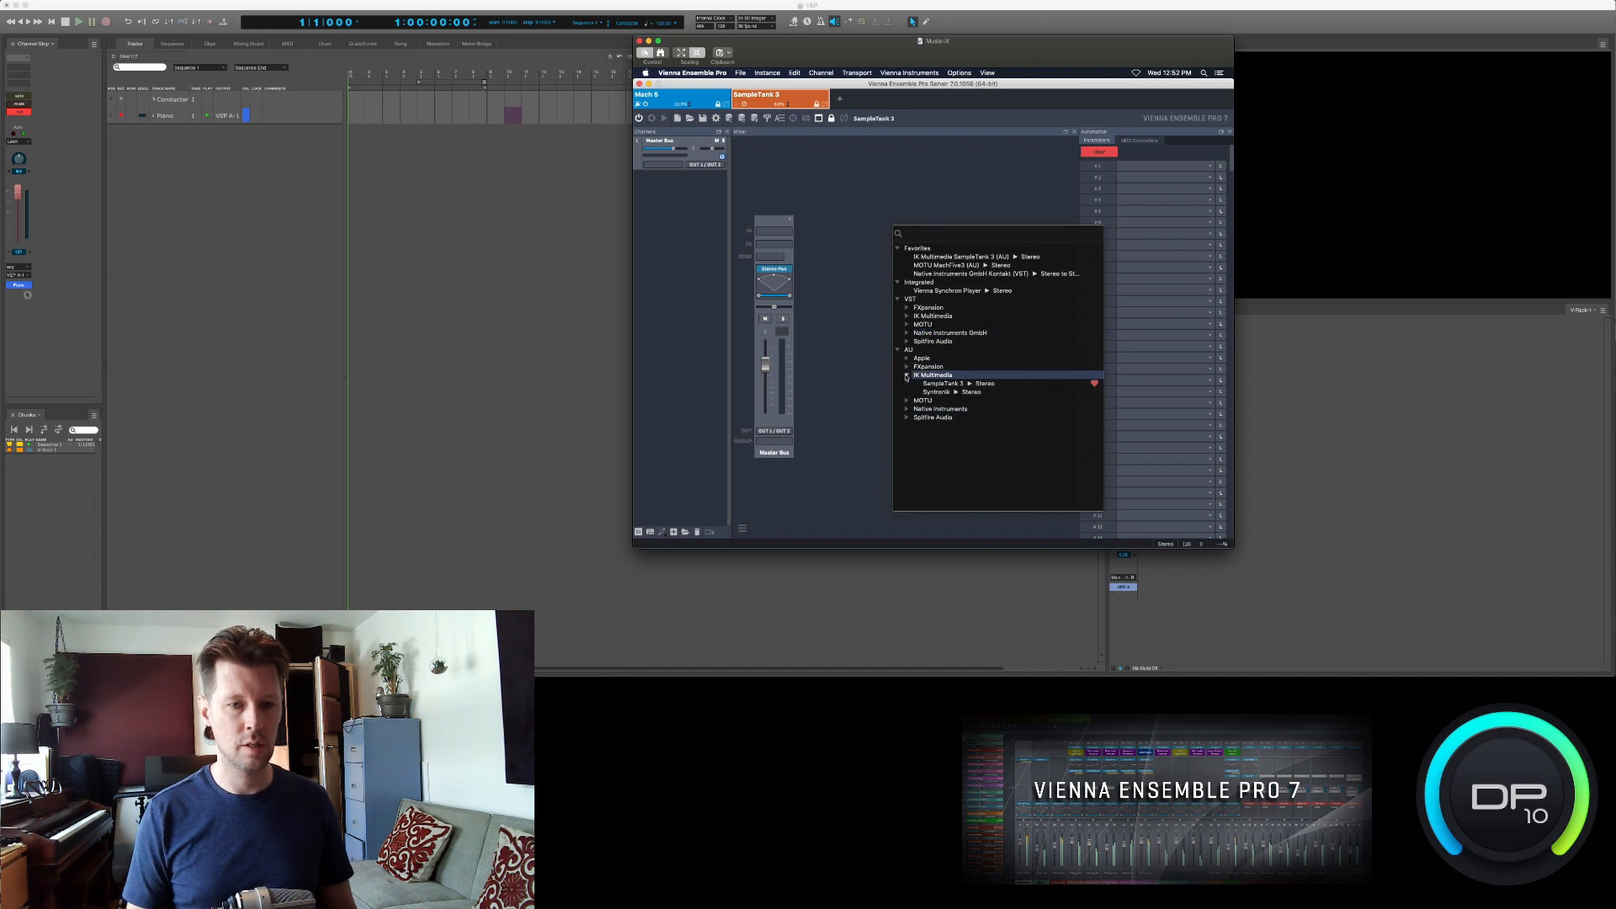
{"action": "double_click", "coordinate": [933, 385]}
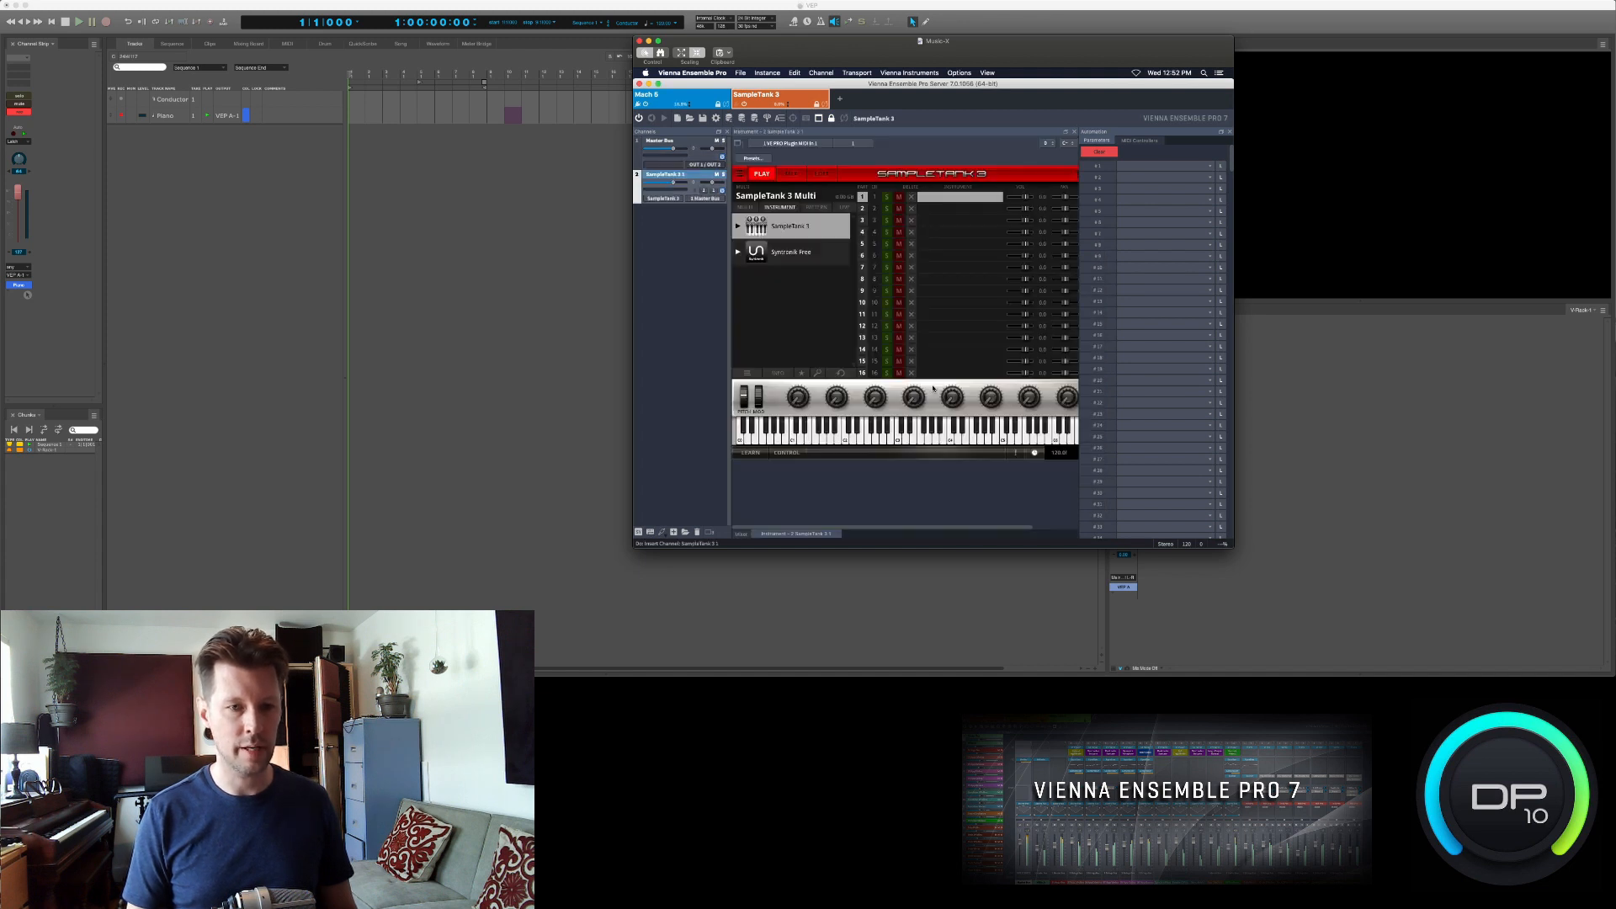
{"action": "left_click", "coordinate": [737, 227]}
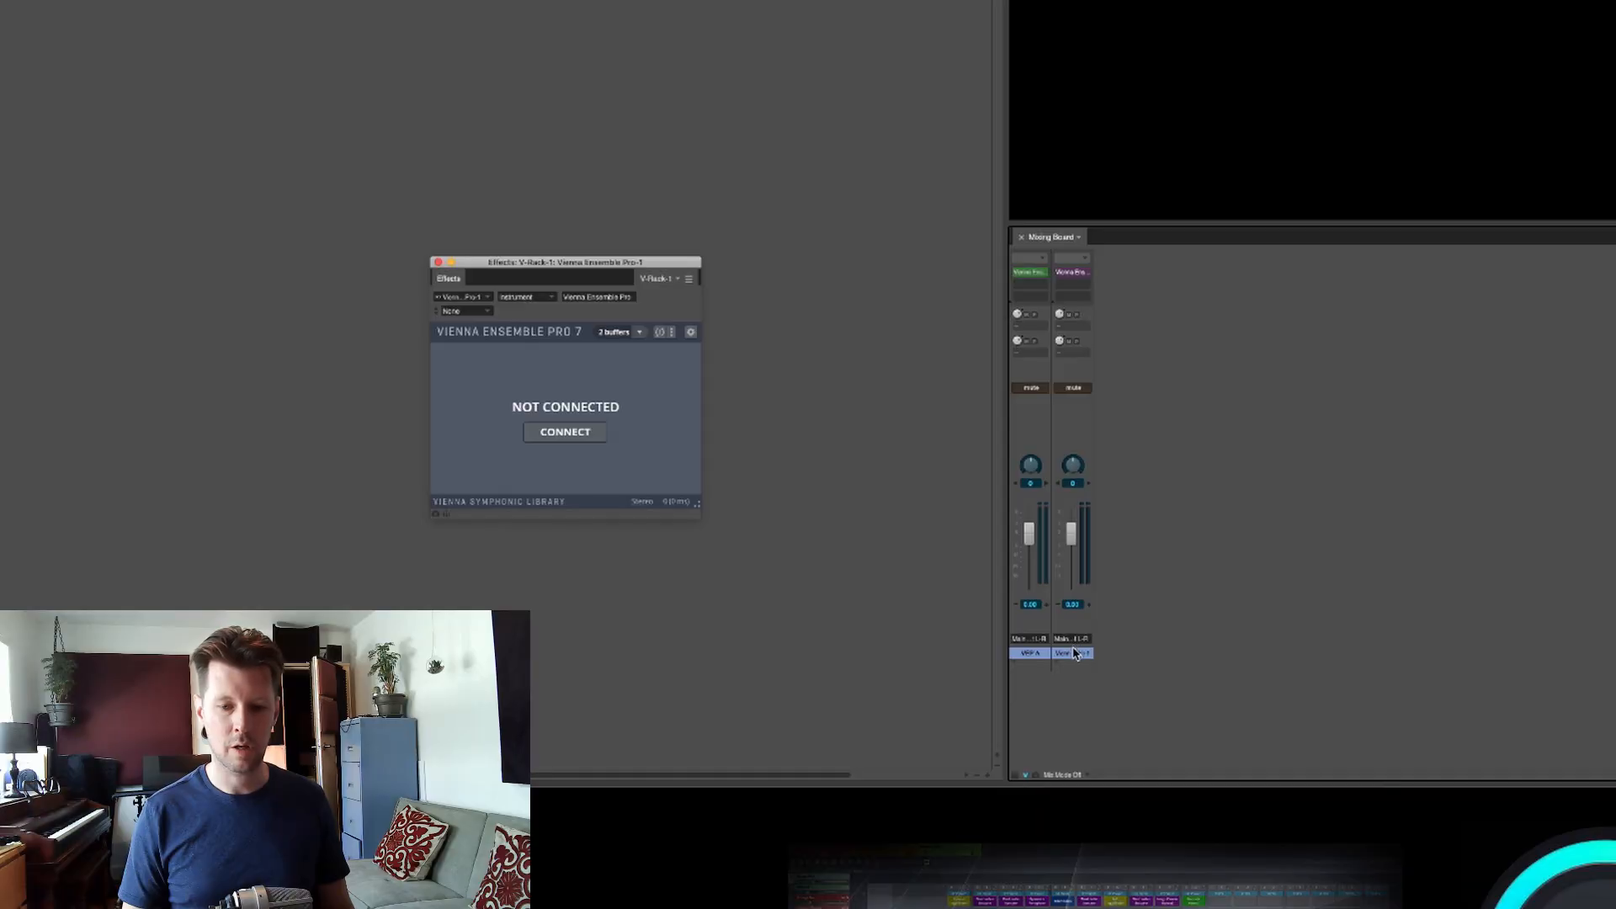
- Name the second V-Rack instrument VEP B, and connect the VEP A plug-in to the Mach 5 instance
{"action": "type", "text": "VEP B"}
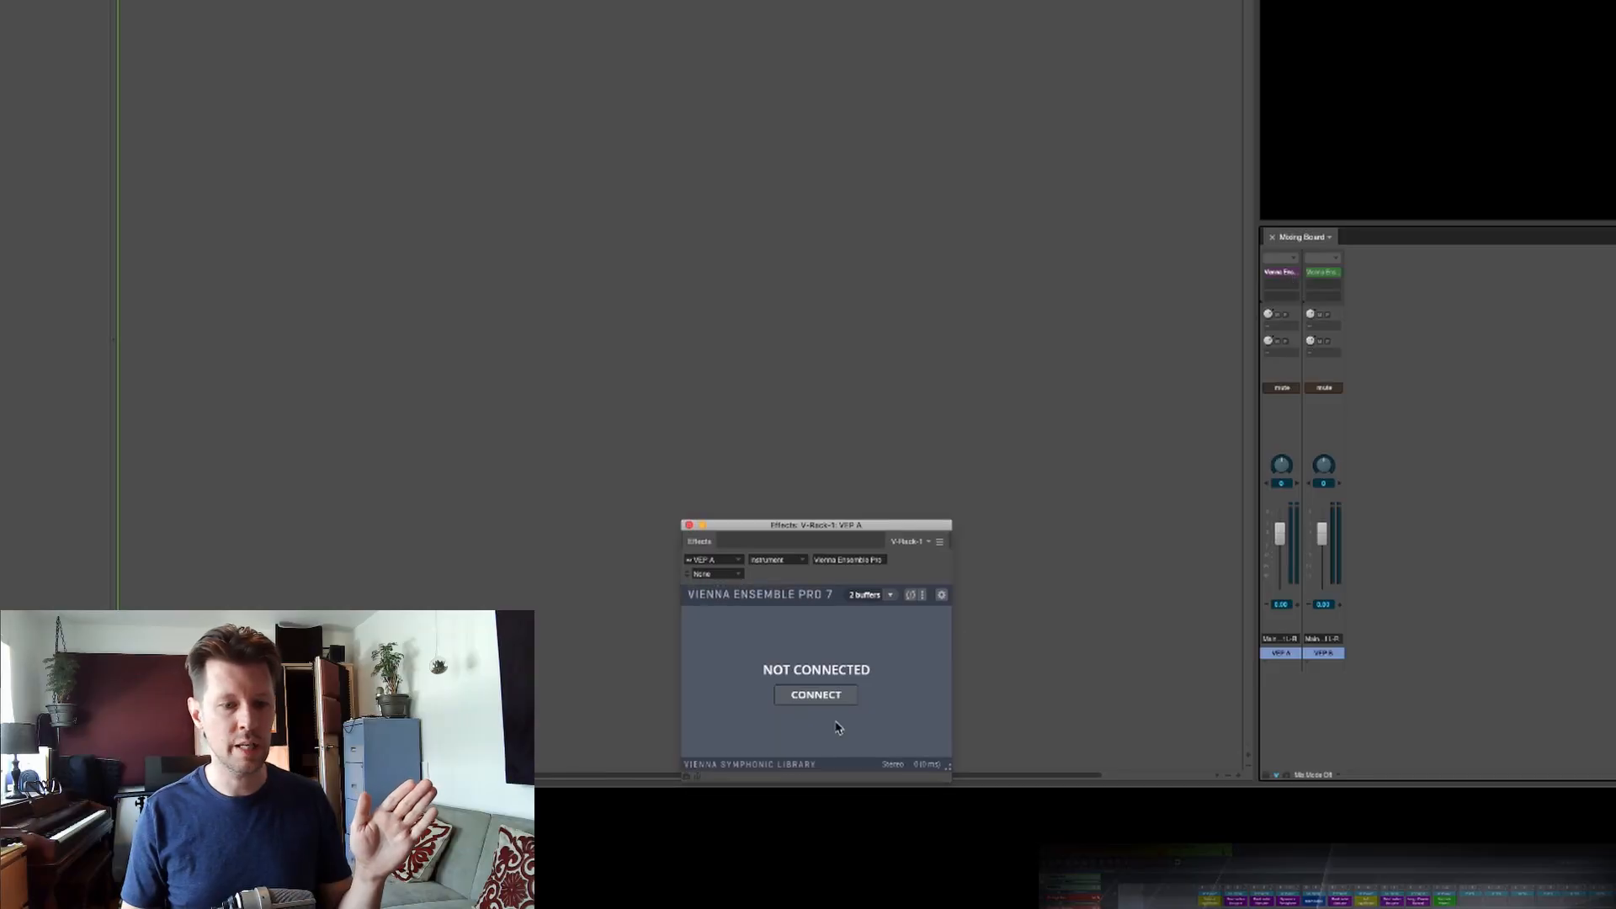
{"action": "left_click", "coordinate": [834, 698]}
{"action": "double_click", "coordinate": [734, 653]}
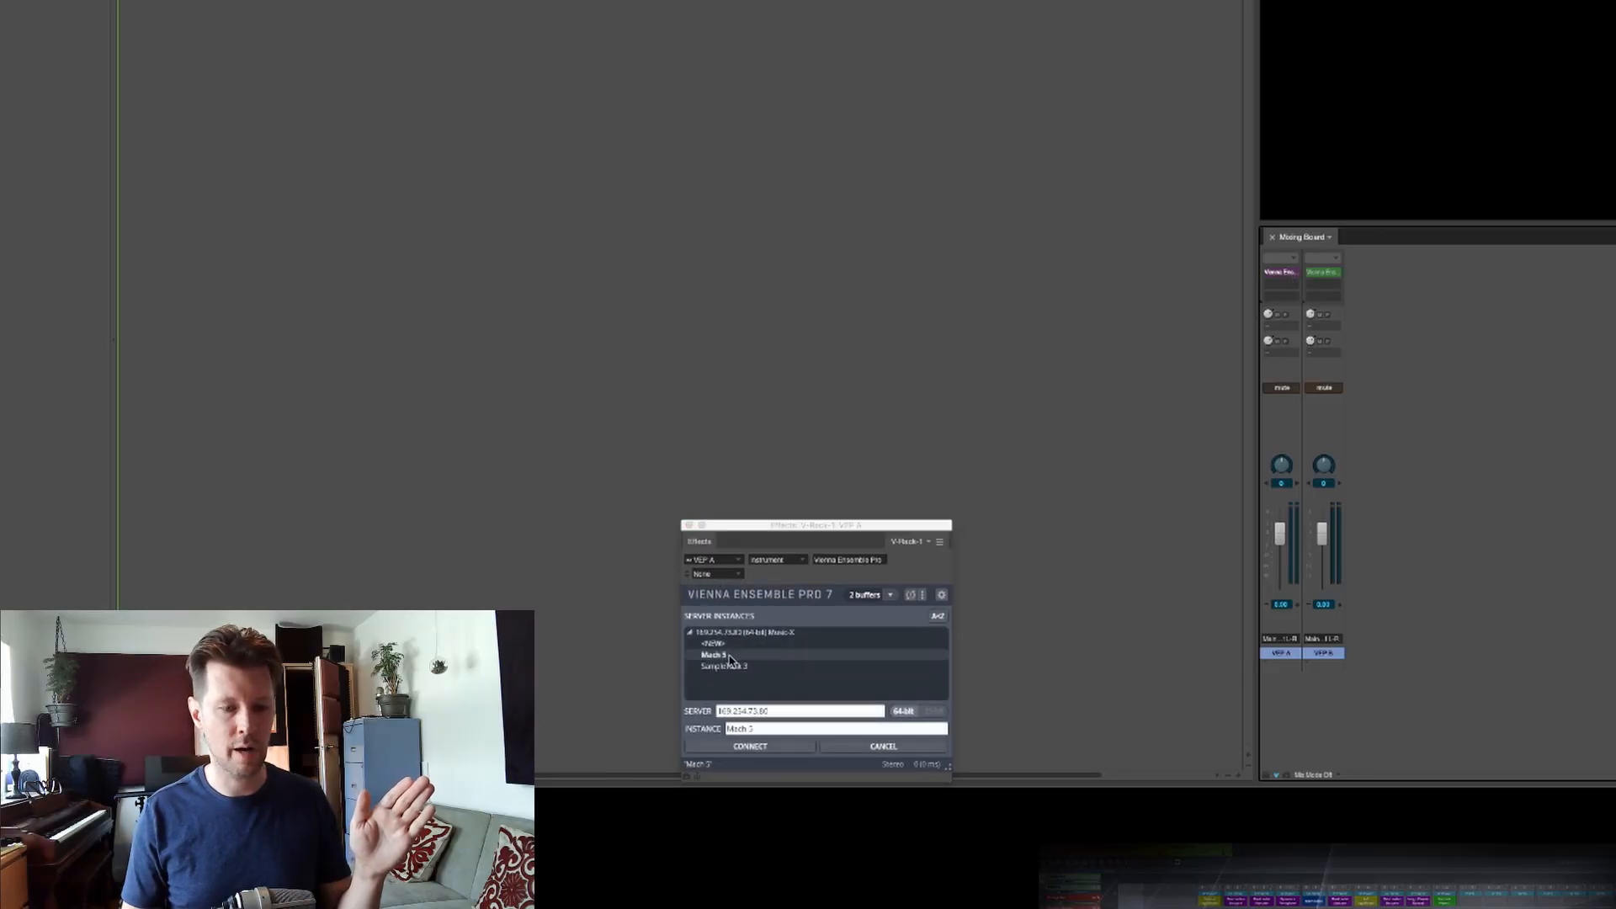
{"action": "left_click", "coordinate": [689, 526]}
- Connect the VEP B plug-in to the SampleTank 3 instance and close its effect window
{"action": "left_click", "coordinate": [1313, 270]}
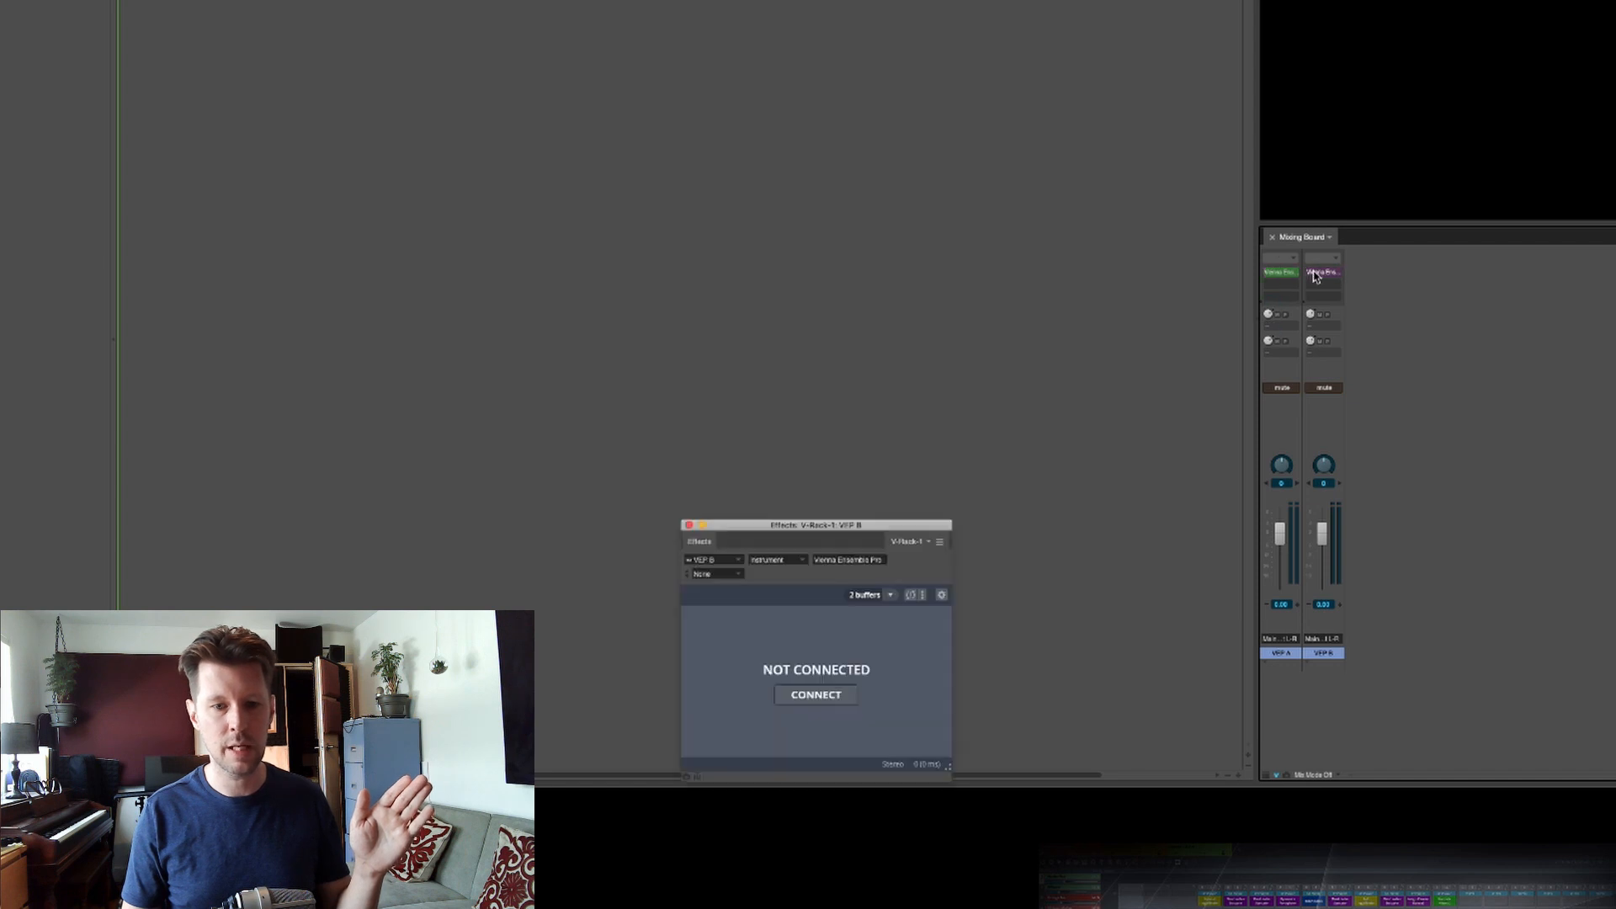
{"action": "left_click", "coordinate": [825, 696]}
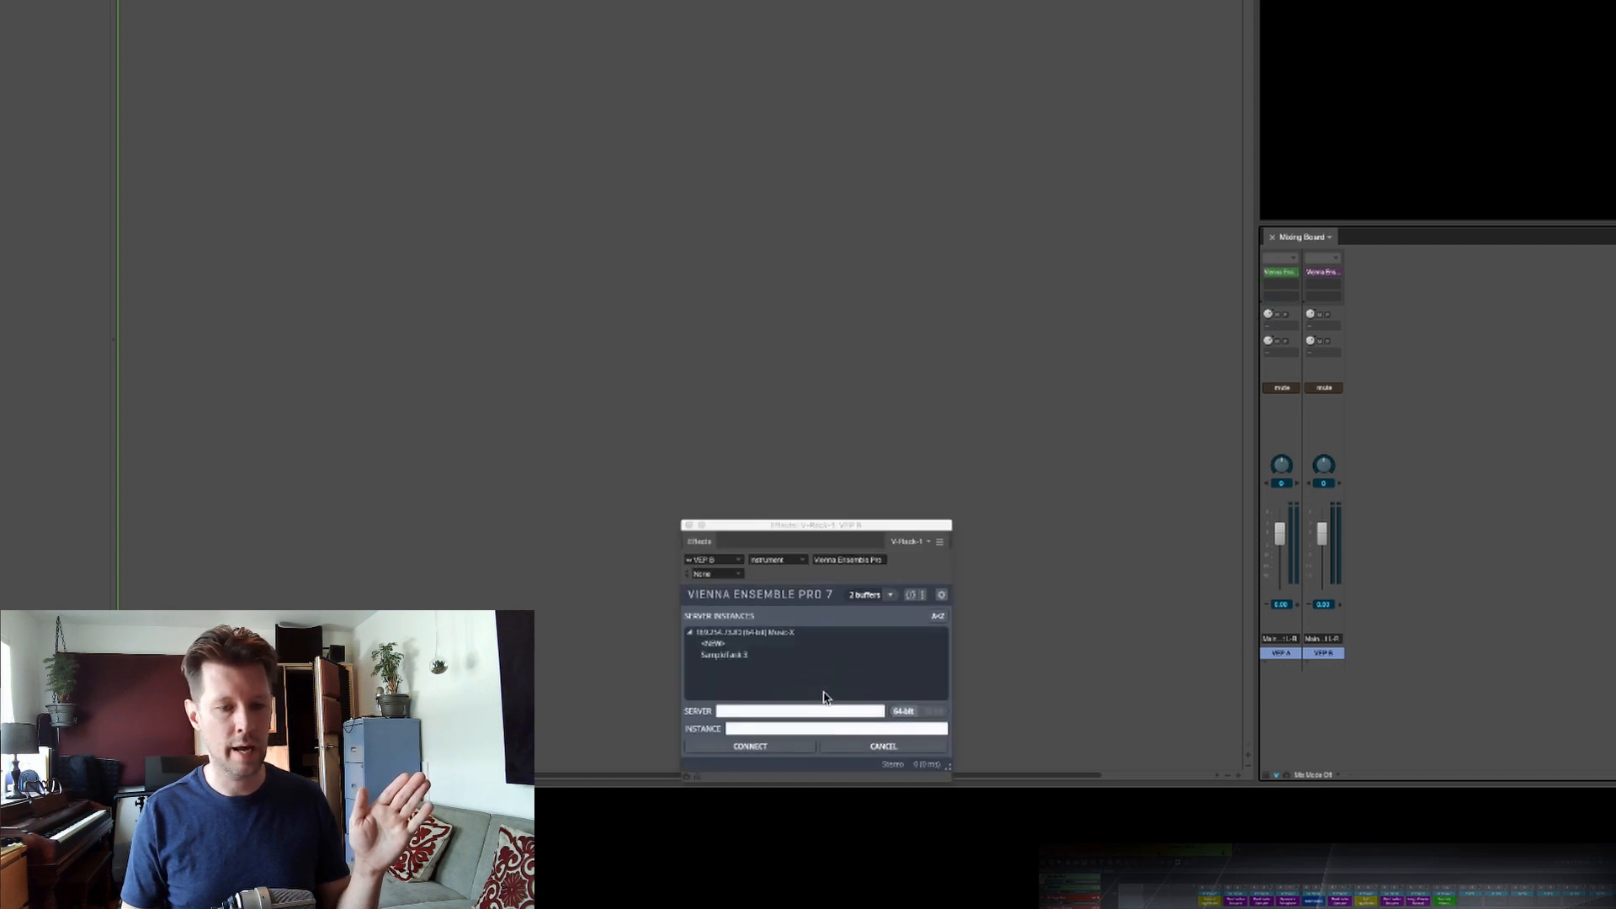
{"action": "double_click", "coordinate": [751, 662]}
{"action": "left_click", "coordinate": [690, 526]}
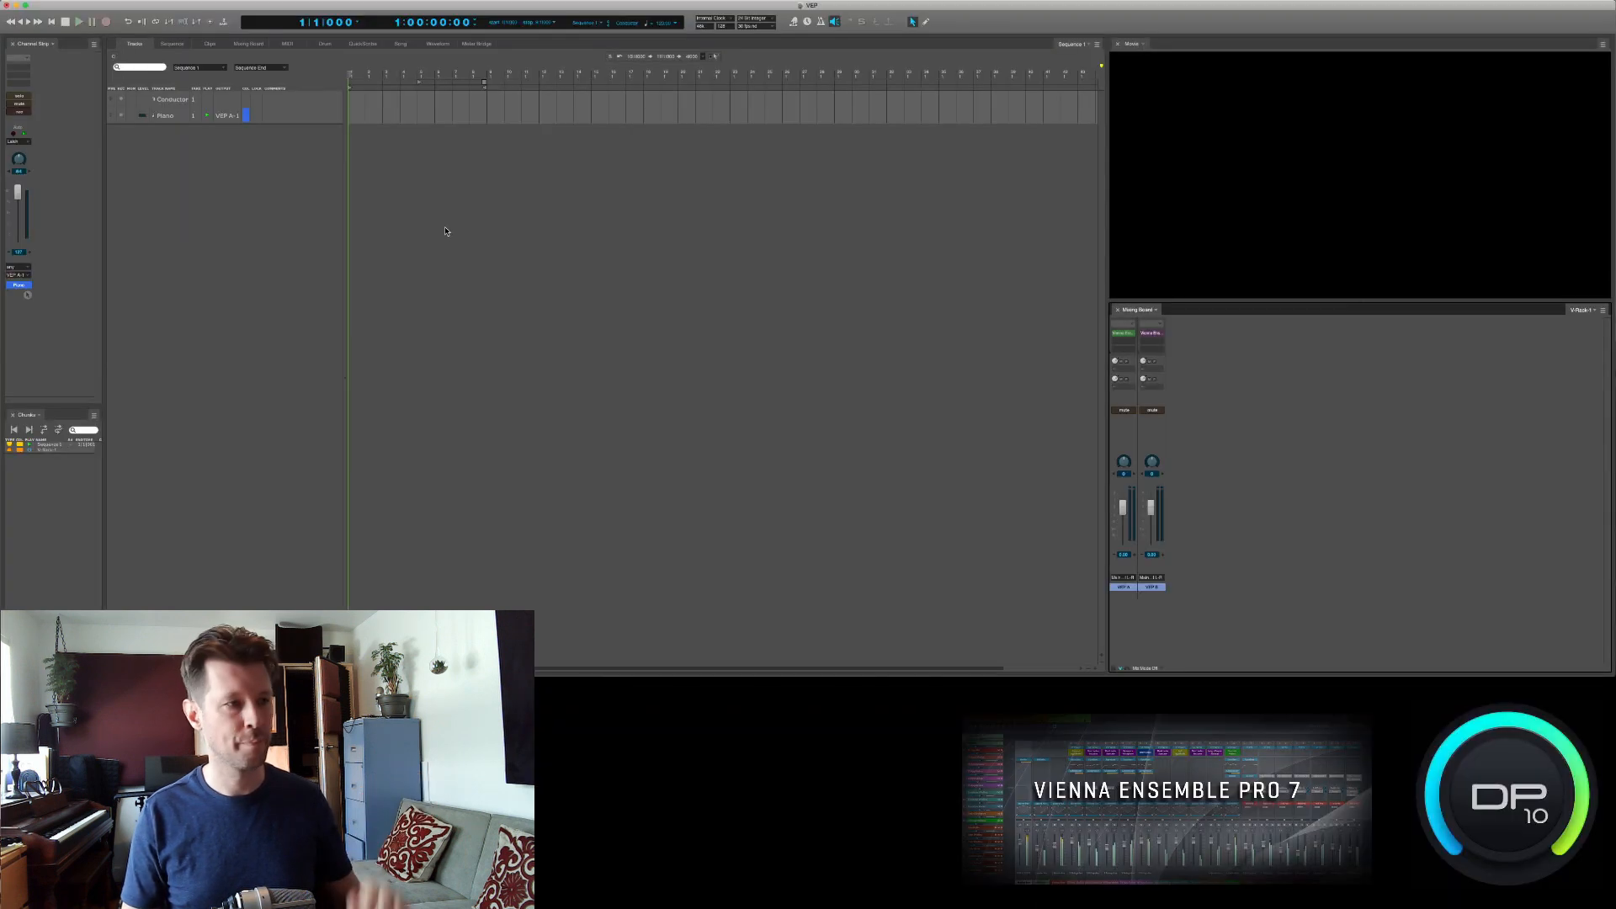
- Record-enable the Piano track and add a MIDI track named Bass below it
{"action": "left_click", "coordinate": [122, 116]}
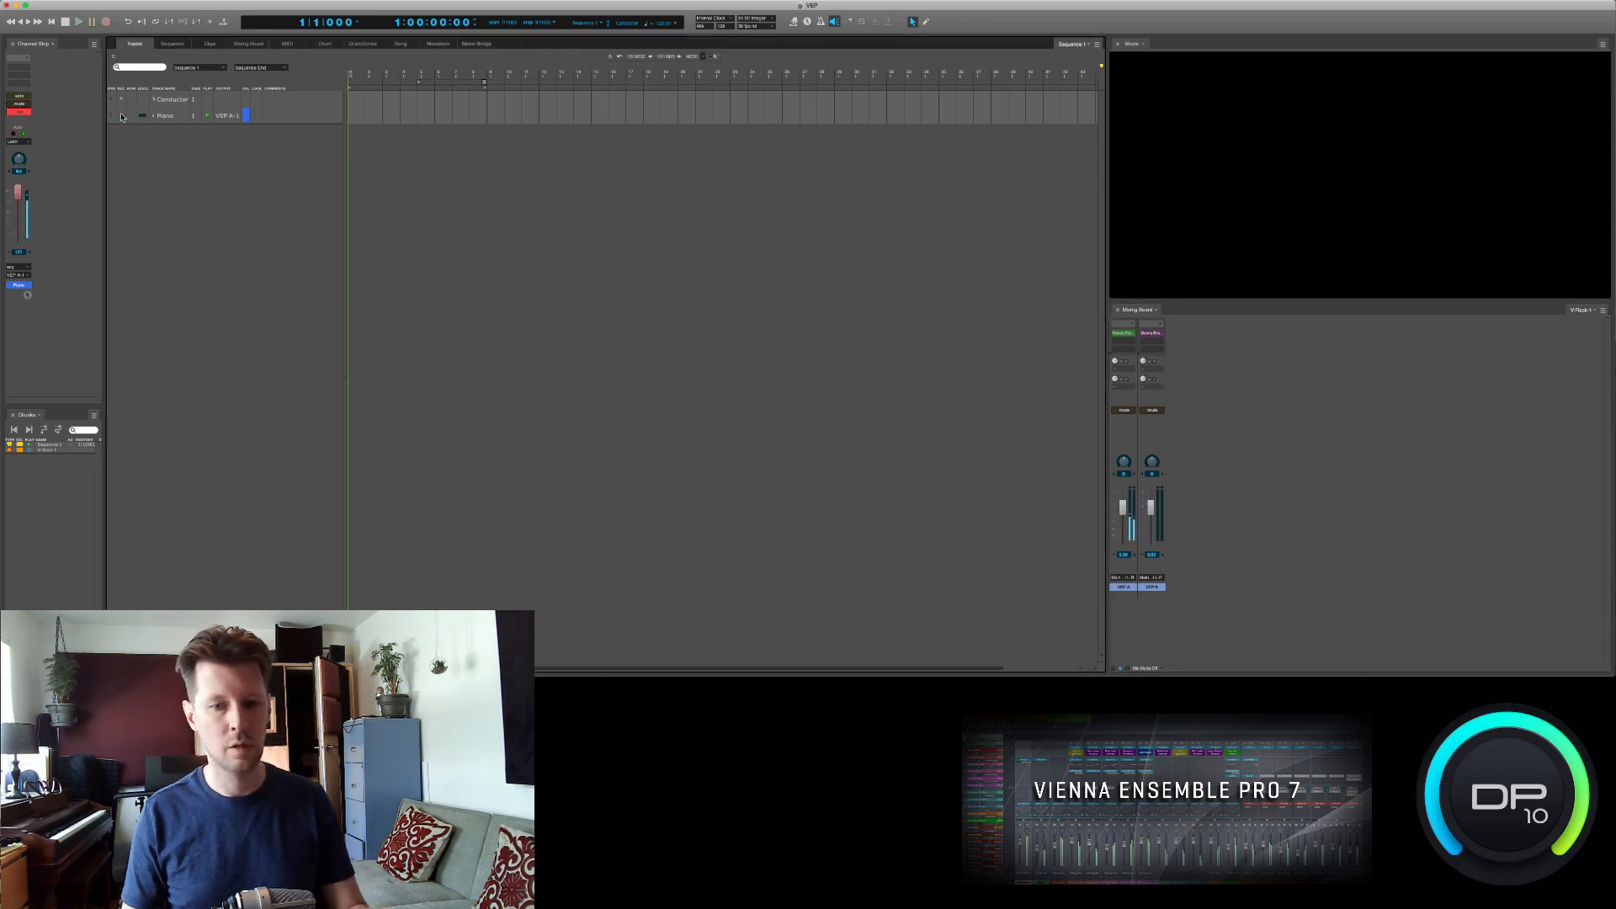
{"action": "double_click", "coordinate": [151, 143]}
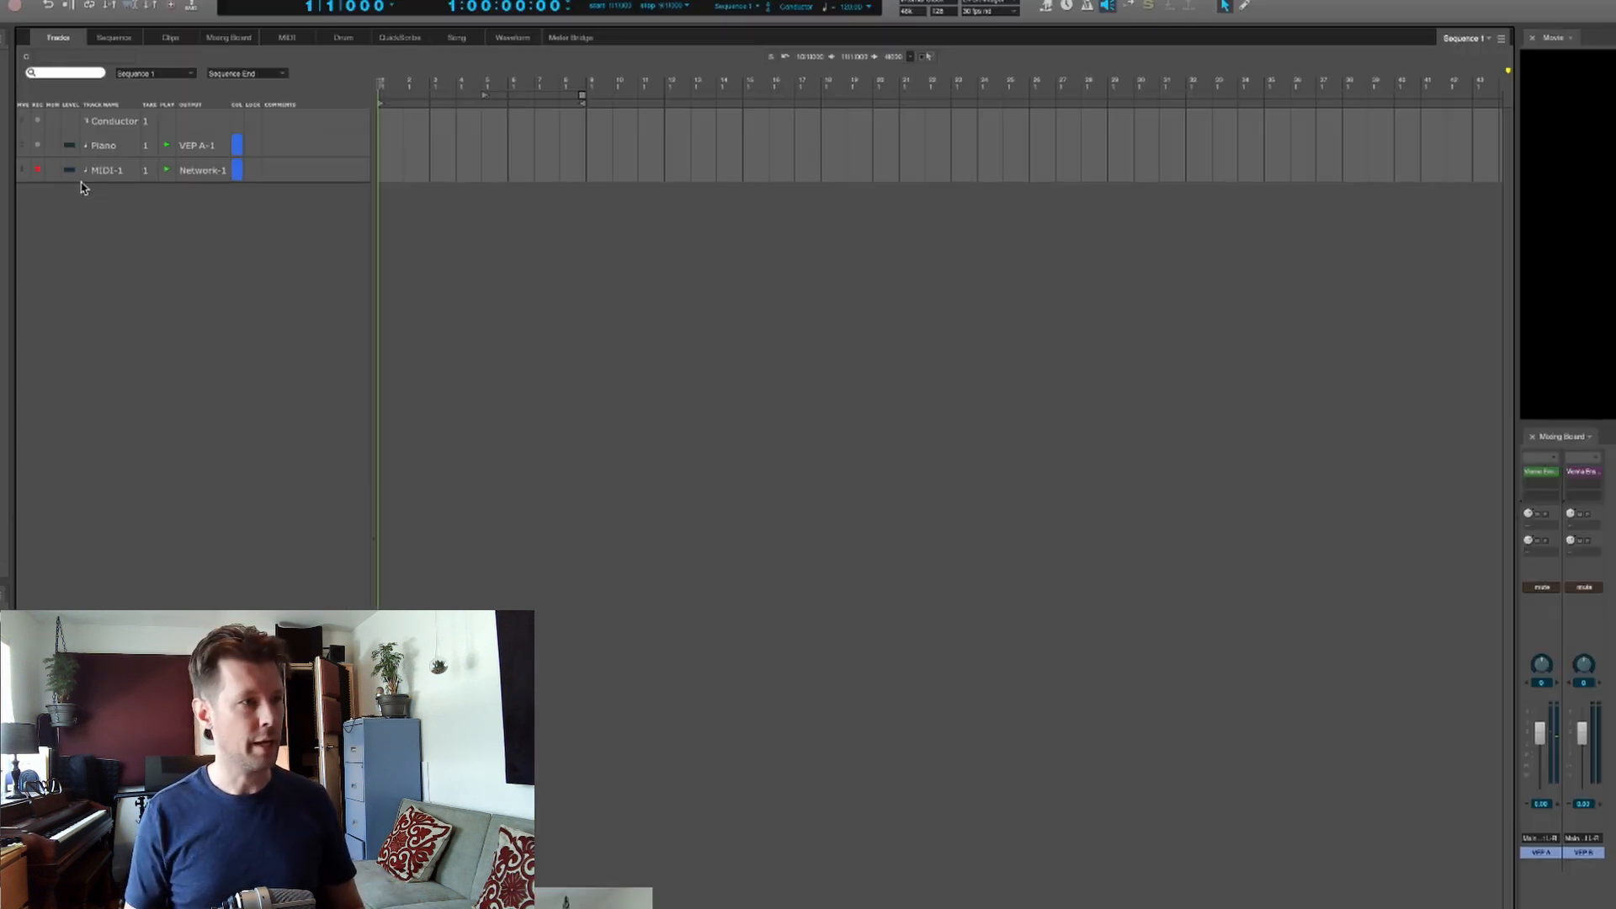
{"action": "double_click", "coordinate": [117, 171]}
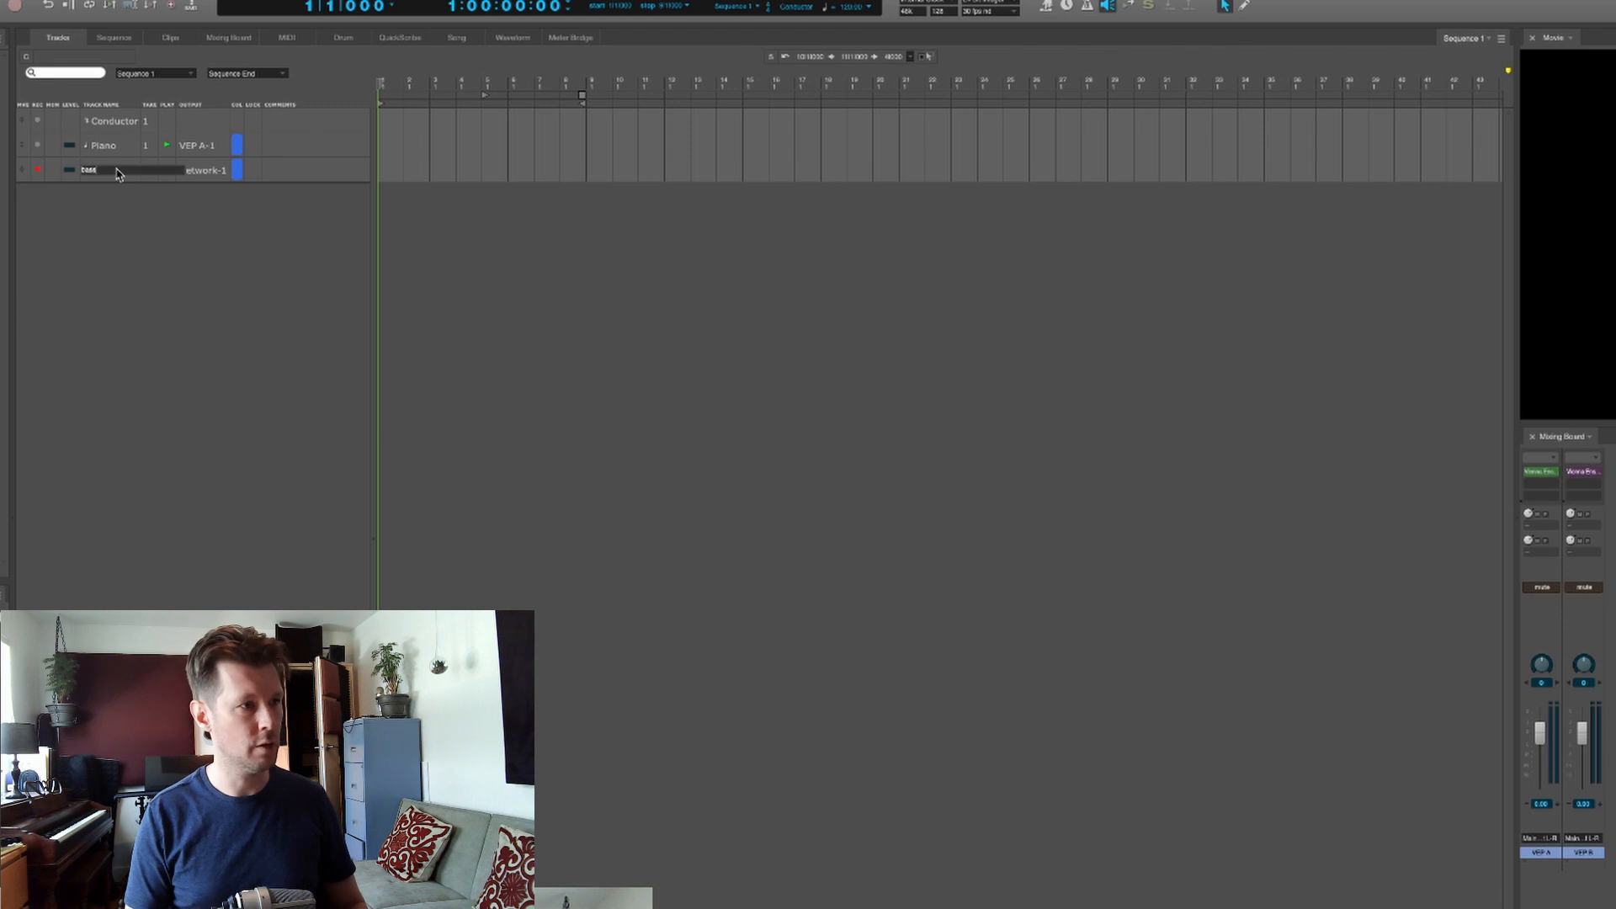
{"action": "key", "text": "Return"}
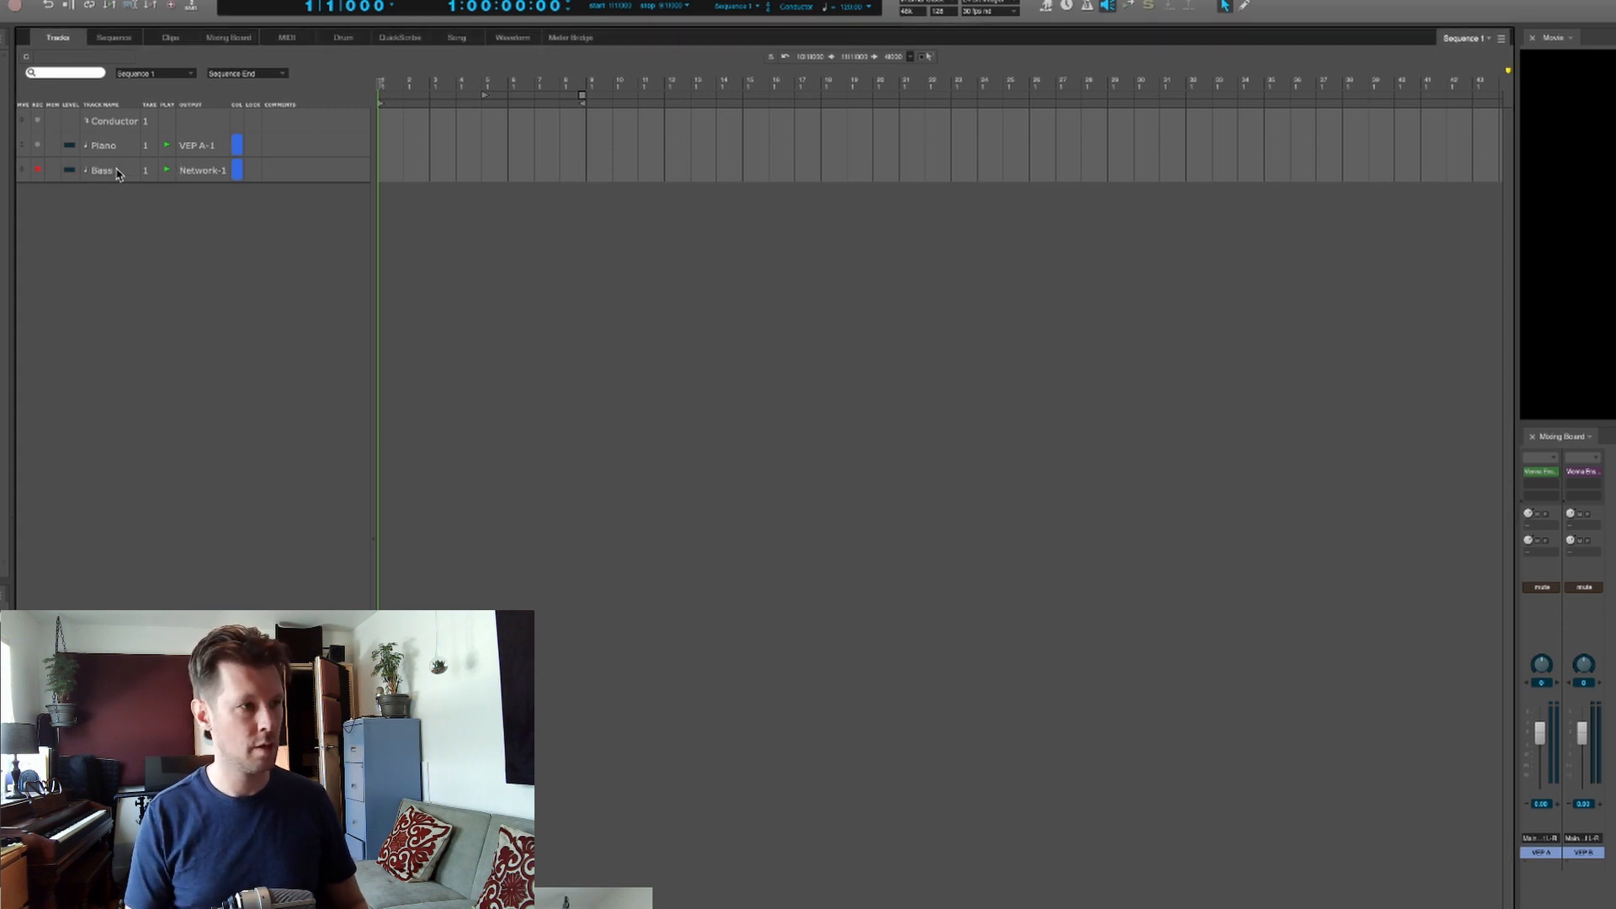
- Route the Bass track's output to VEP B-1
{"action": "left_click", "coordinate": [208, 172]}
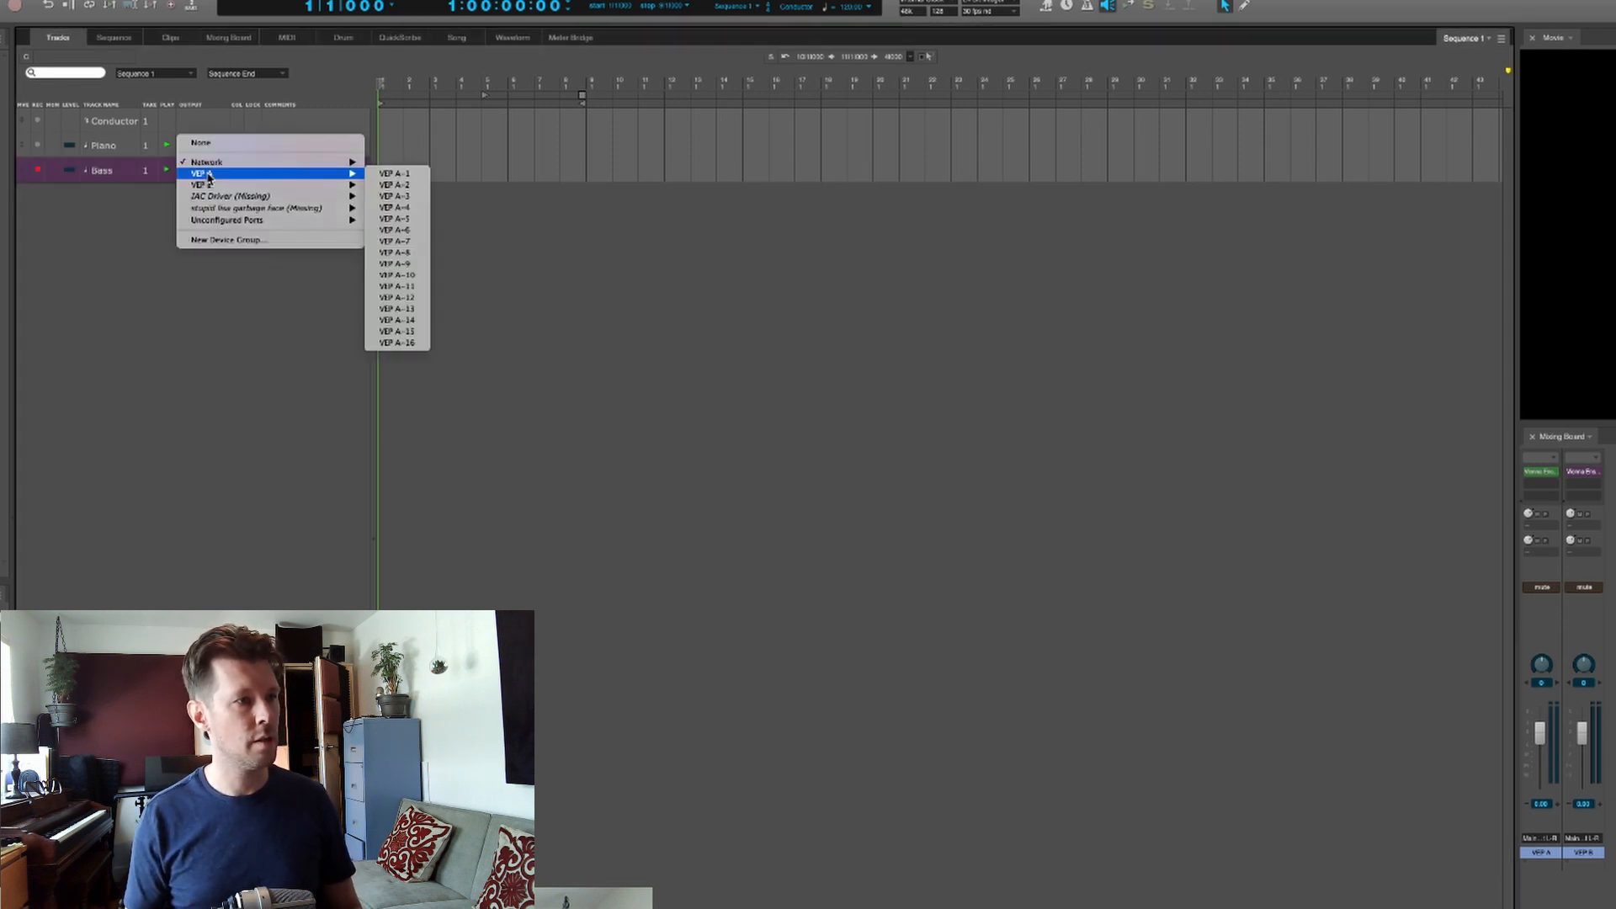
{"action": "mouse_move", "coordinate": [316, 187]}
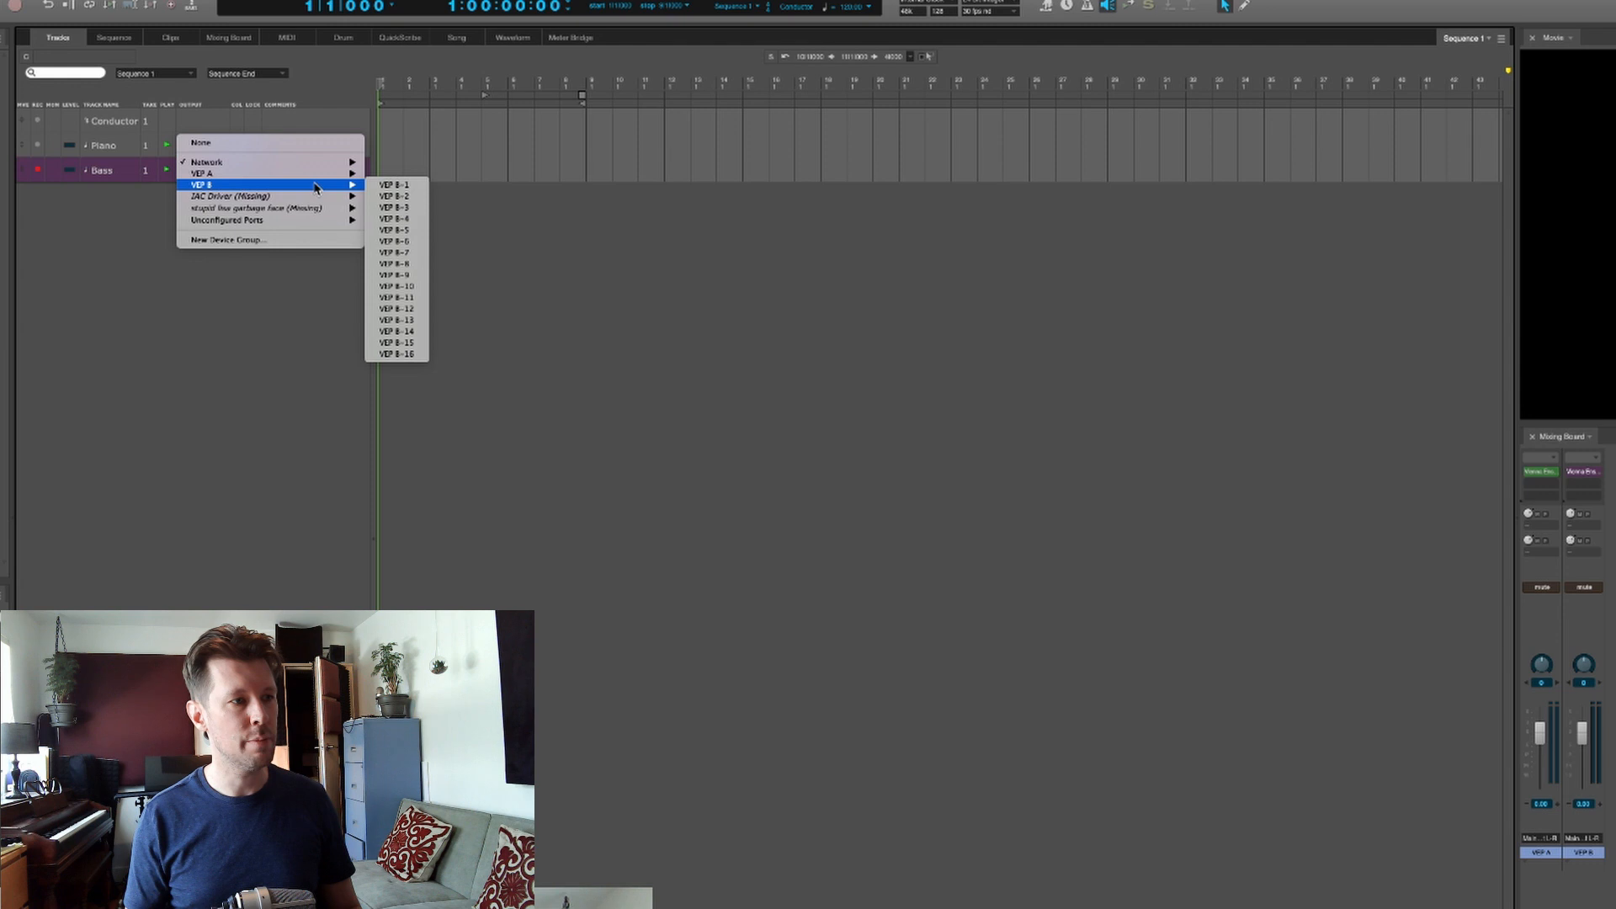
{"action": "left_click", "coordinate": [392, 185]}
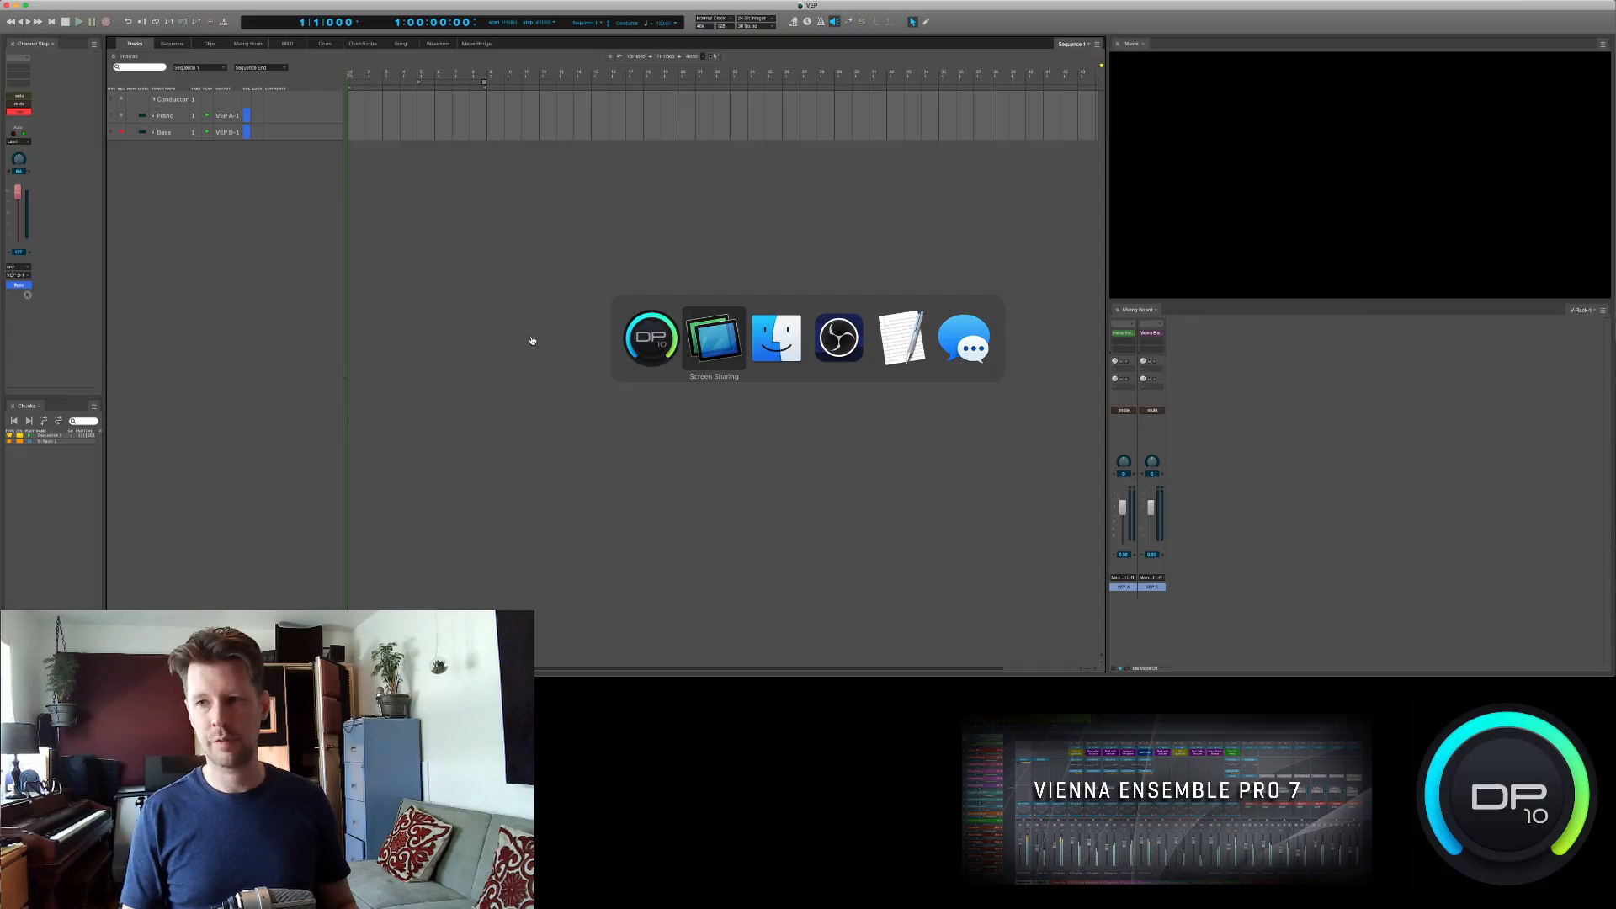
- In the server's Mach 5 instance, browse sounds for MachFive's empty second part and open the soundbank listed below the Grand Piano collection
{"action": "key", "text": "super+Tab"}
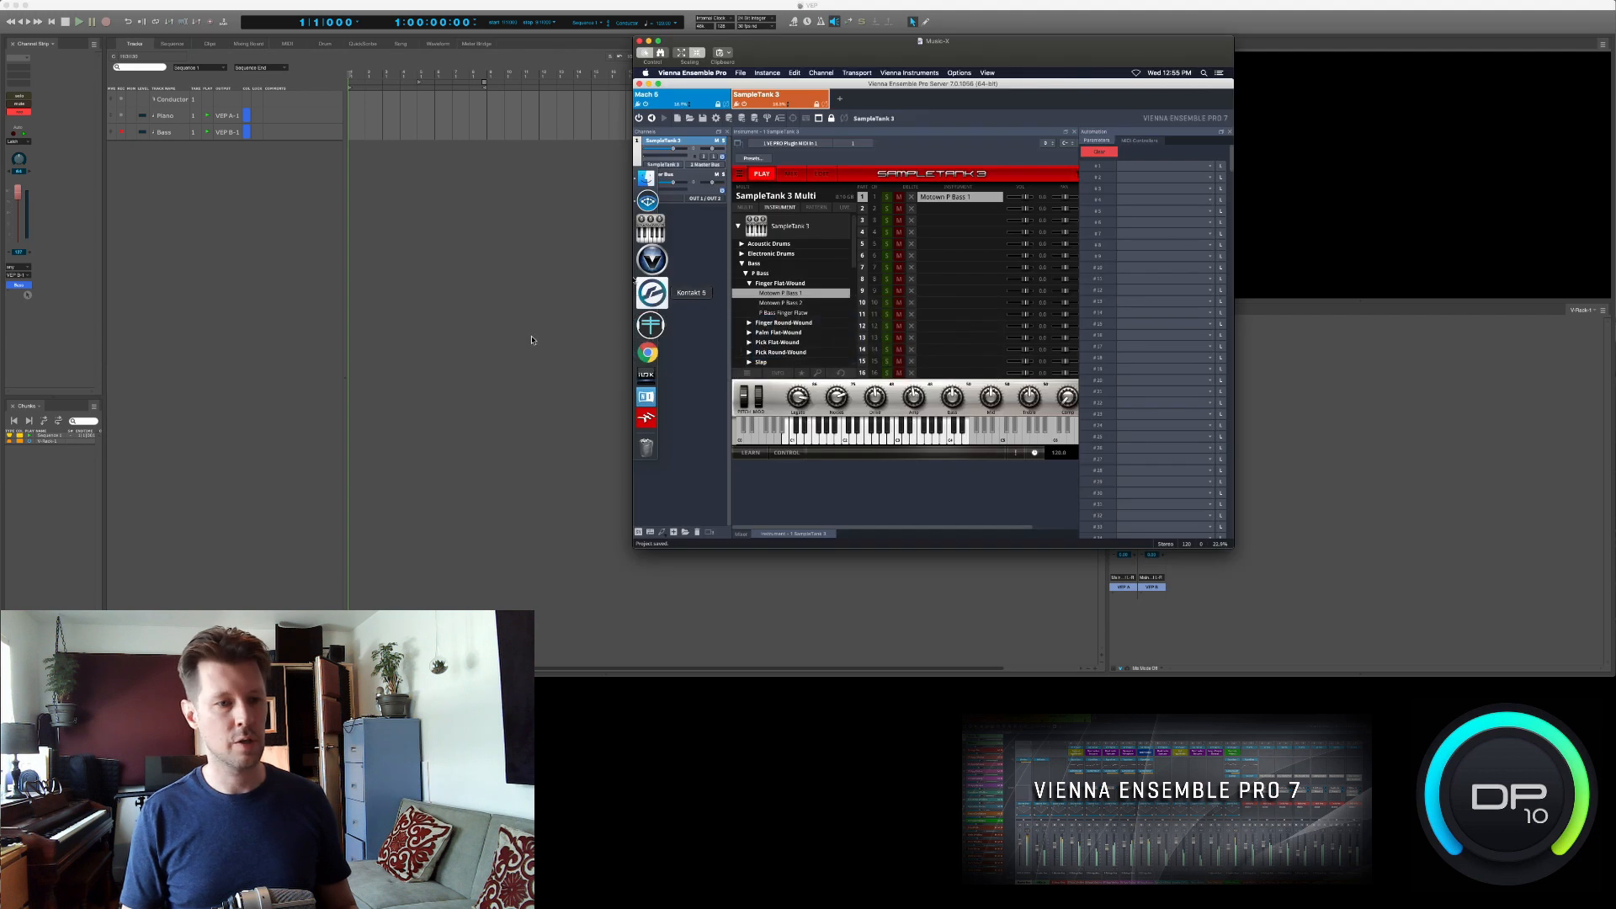
{"action": "left_click", "coordinate": [669, 99]}
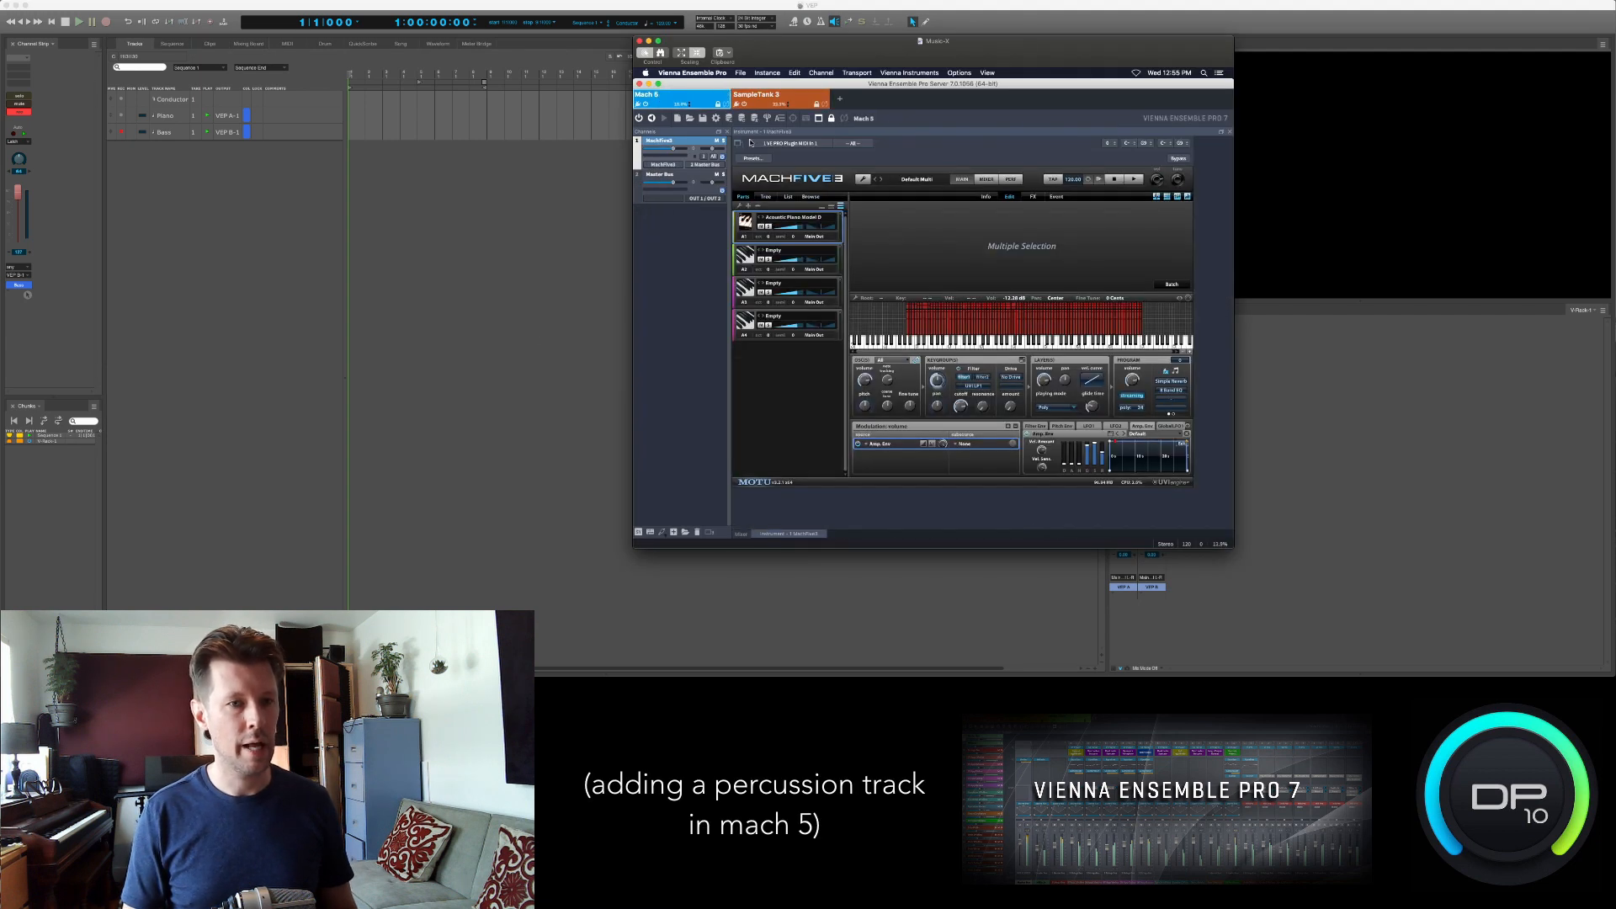
{"action": "double_click", "coordinate": [774, 253]}
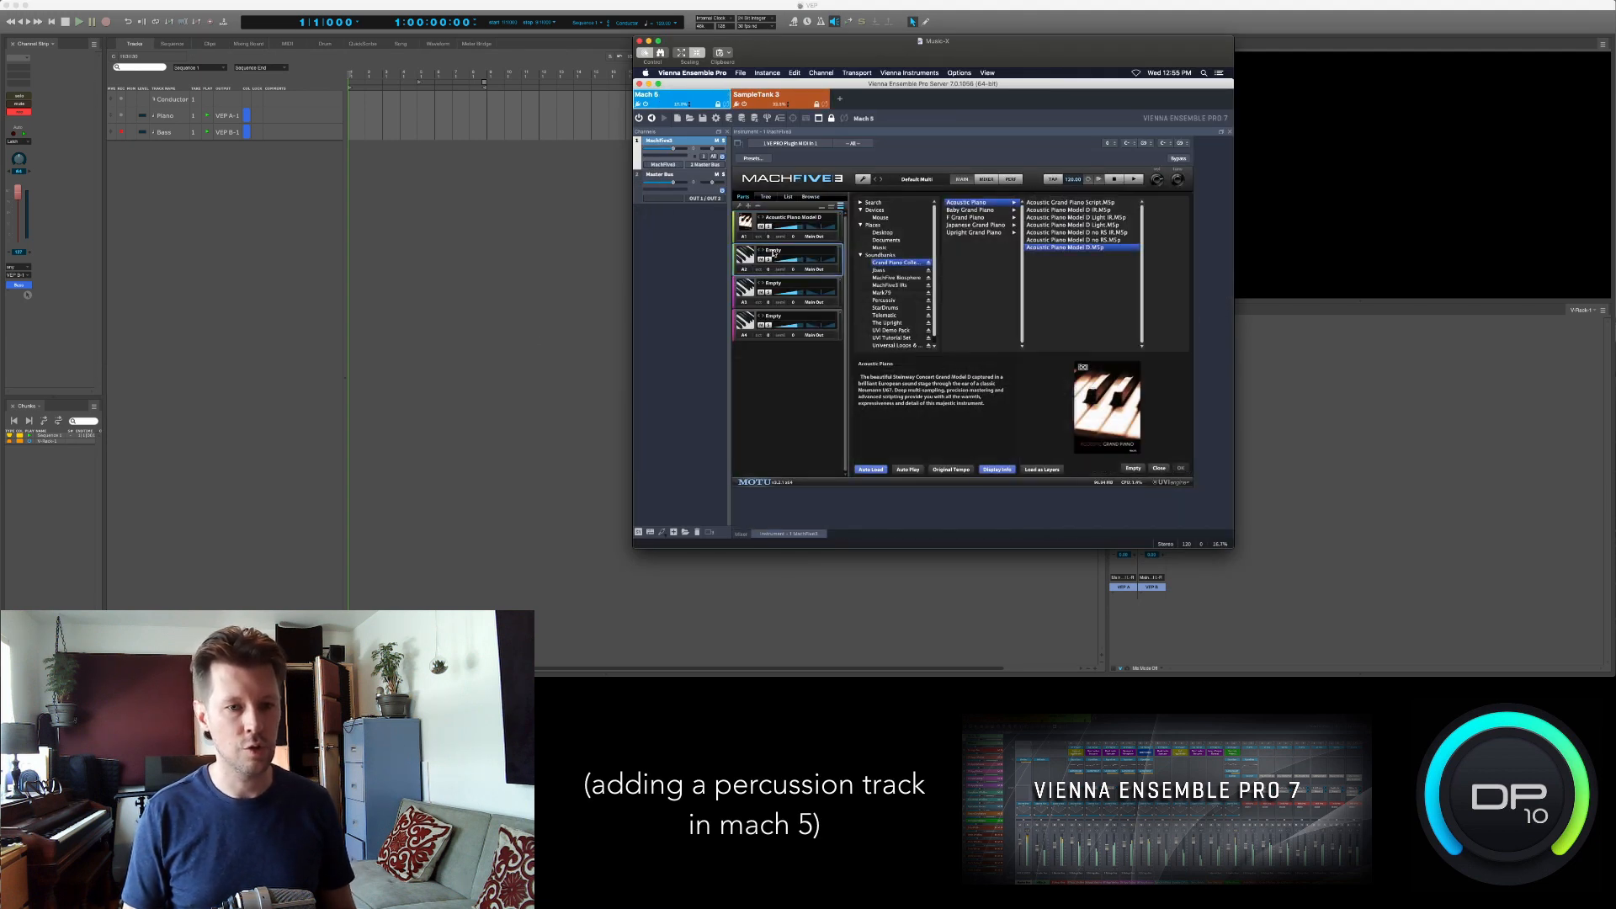
{"action": "left_click", "coordinate": [880, 270]}
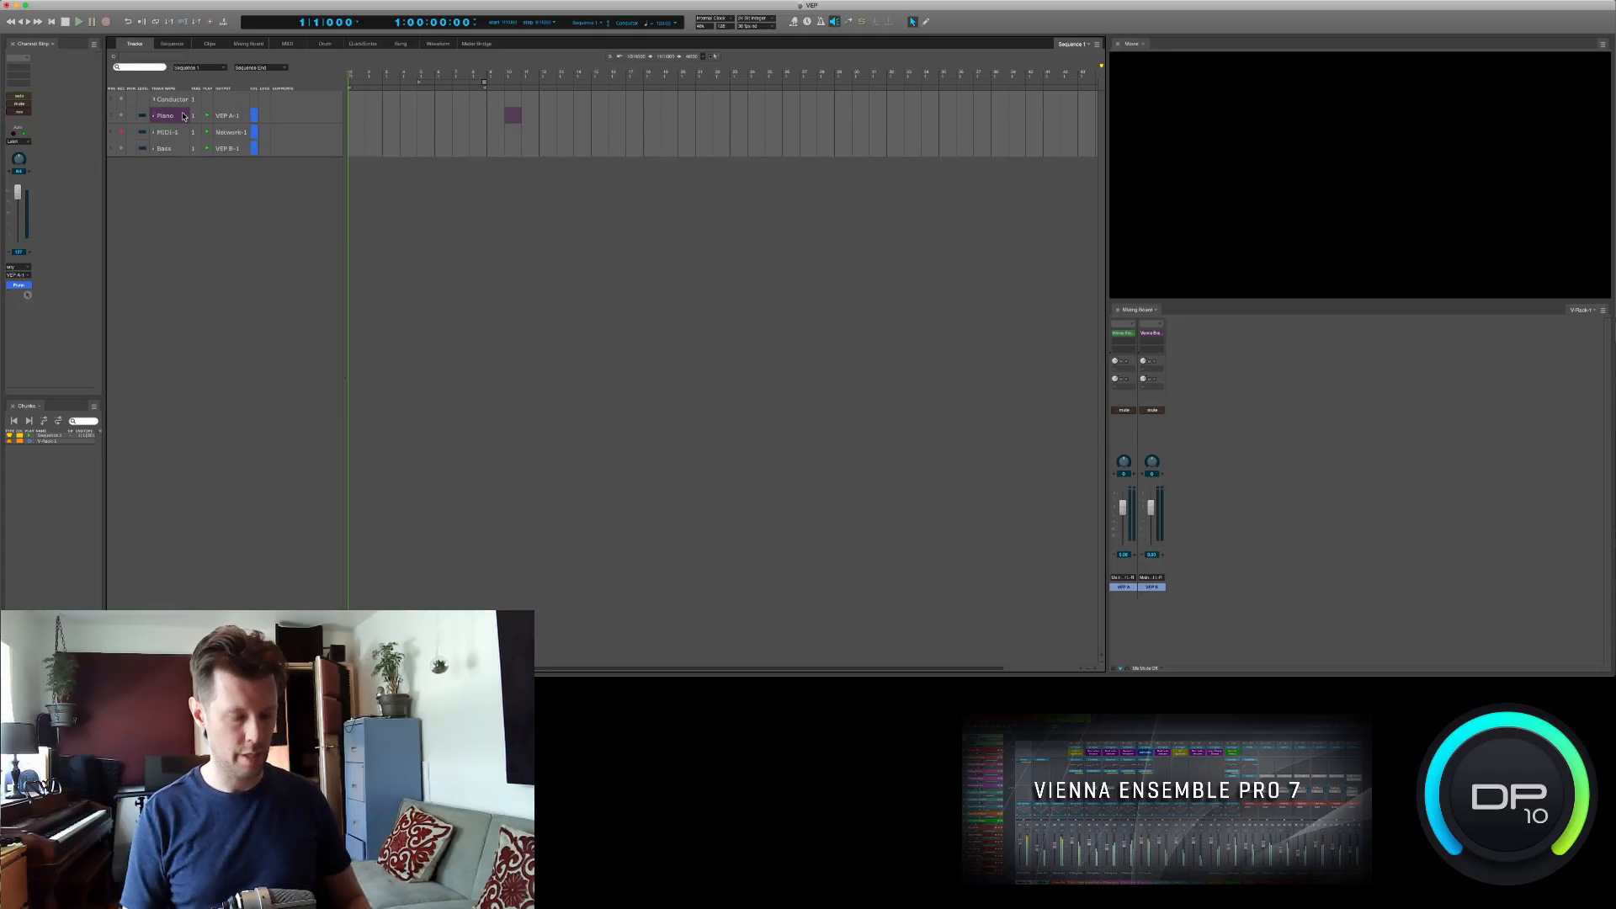
- Rename the new MIDI track as Perc and route its output to VEP A-2
{"action": "double_click", "coordinate": [165, 132]}
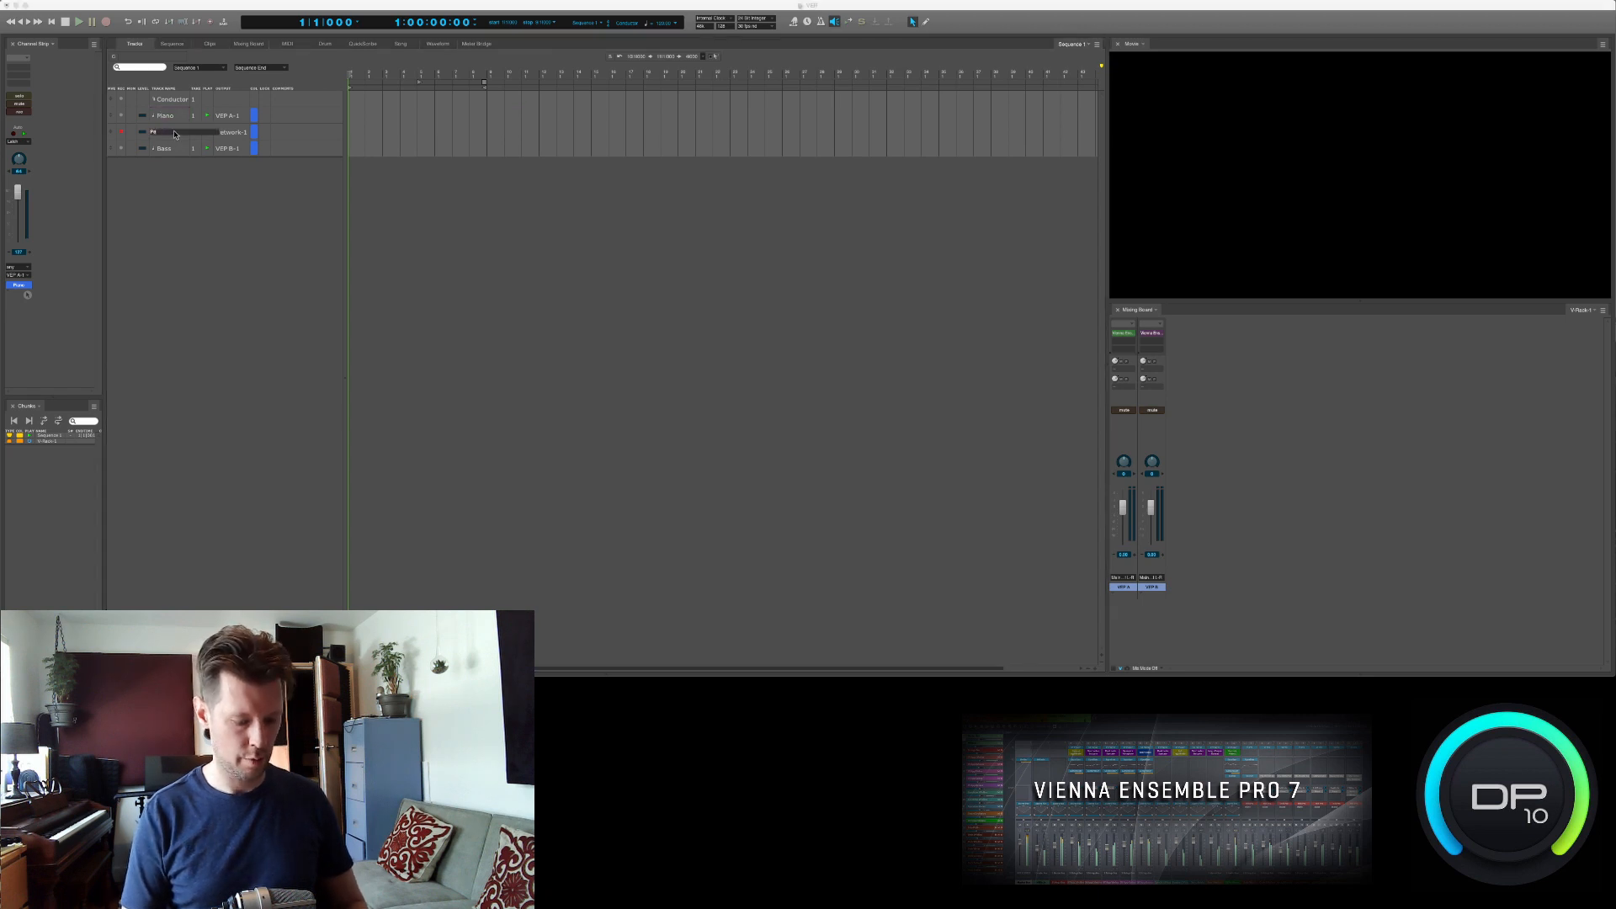
{"action": "key", "text": "Return"}
{"action": "left_click", "coordinate": [226, 137]}
{"action": "mouse_move", "coordinate": [229, 135]}
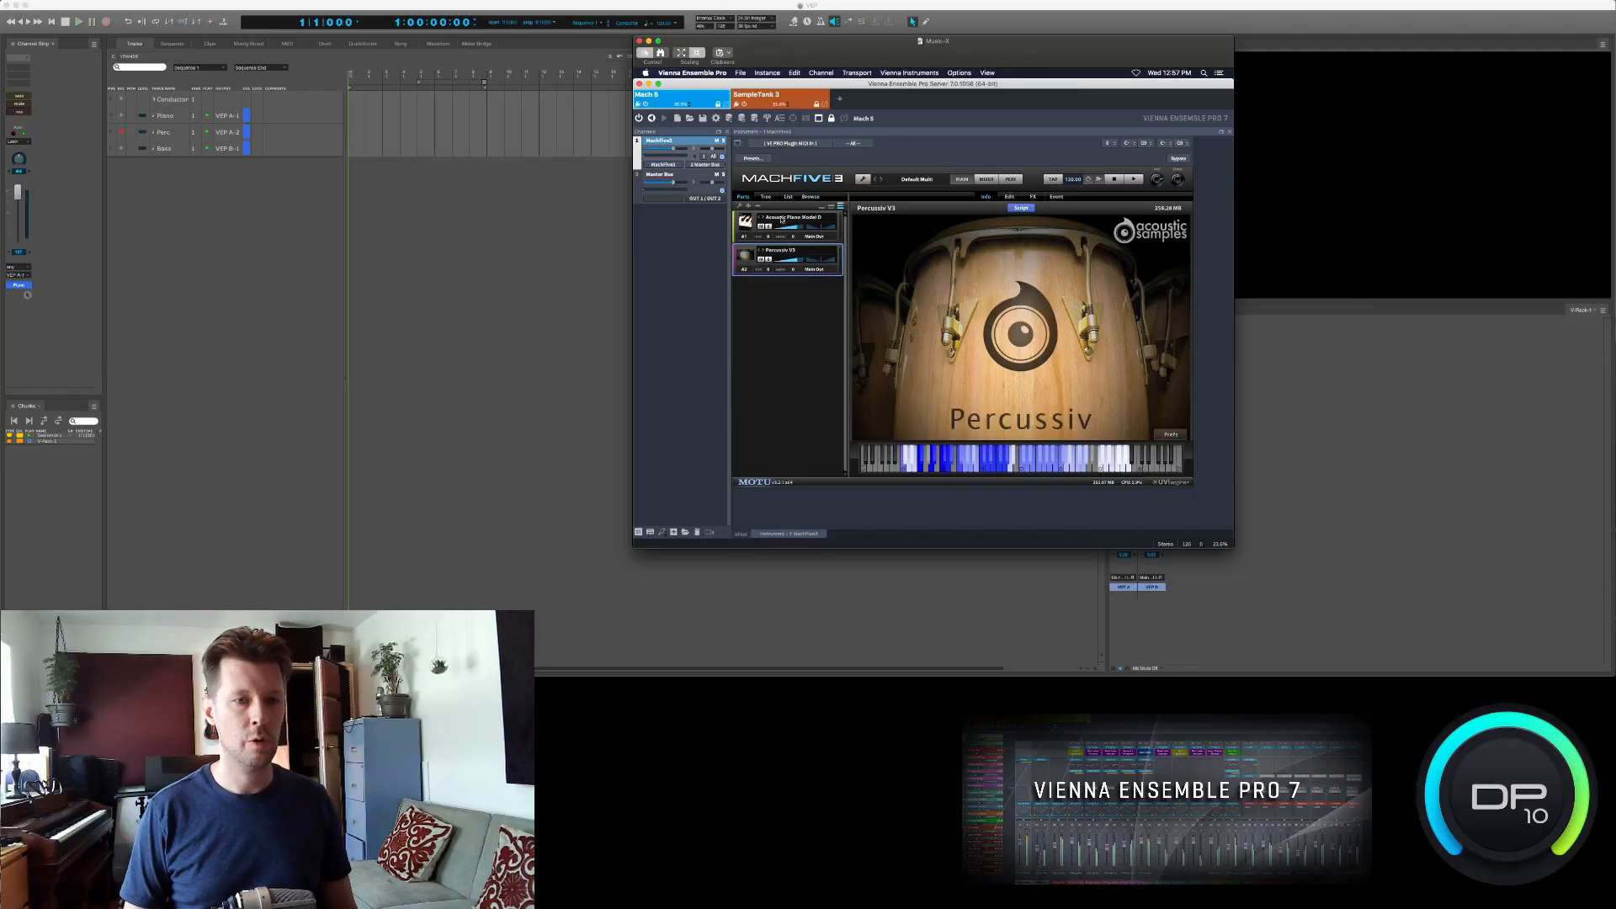
- Insert an input channel fed by MachFive3 output 2 into the Mach 5 instance's mixer
{"action": "left_click", "coordinate": [781, 219]}
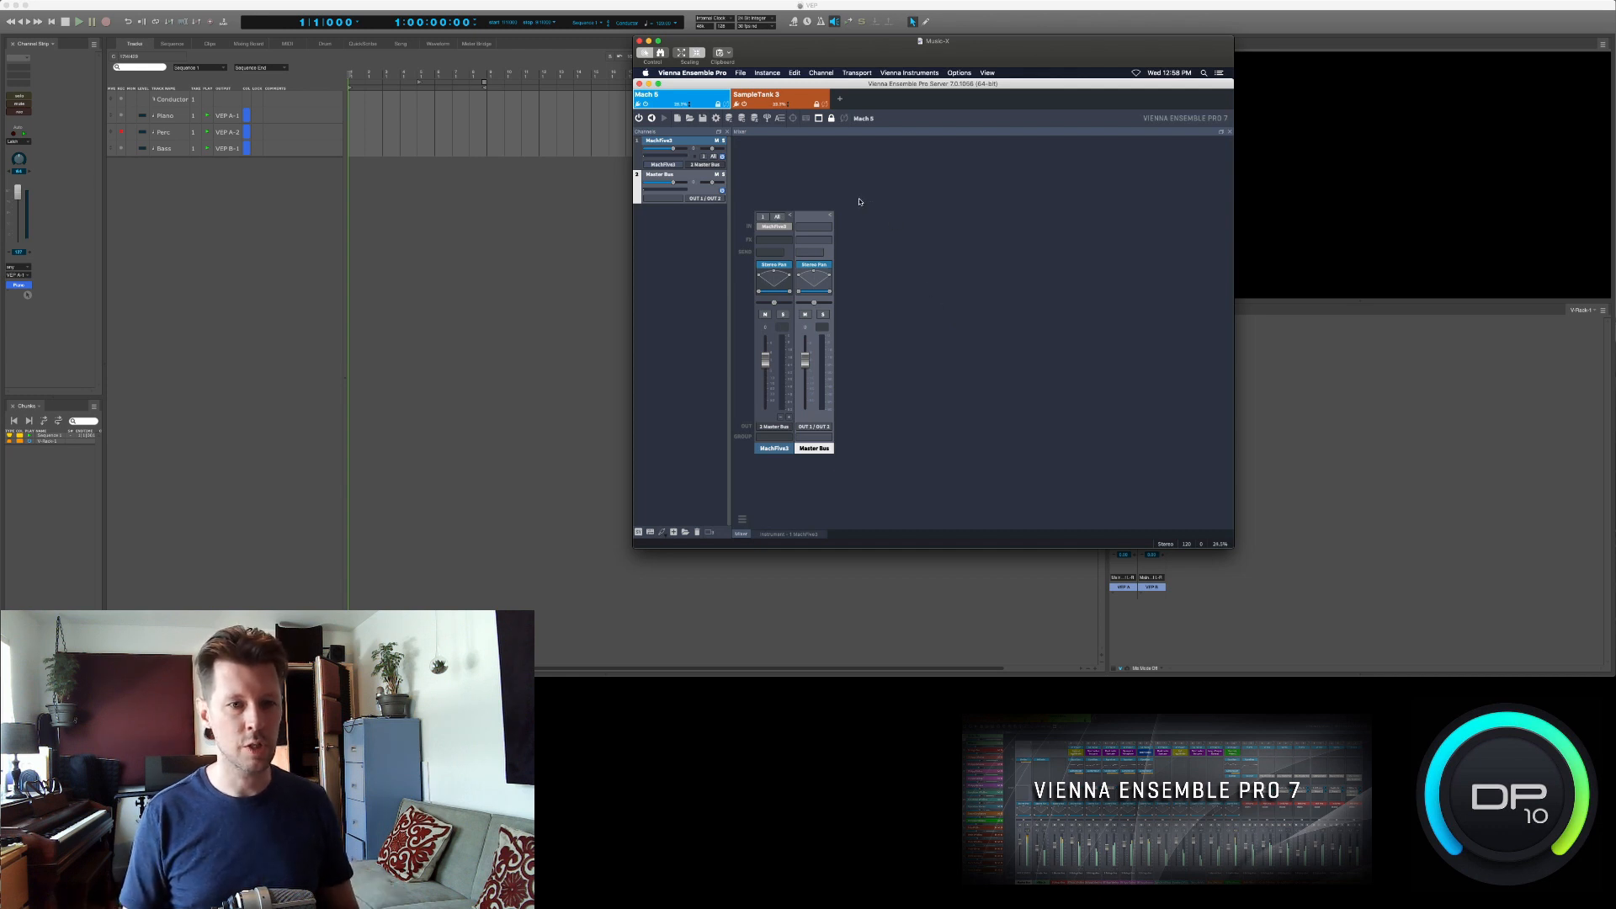
{"action": "right_click", "coordinate": [882, 335]}
{"action": "mouse_move", "coordinate": [895, 356]}
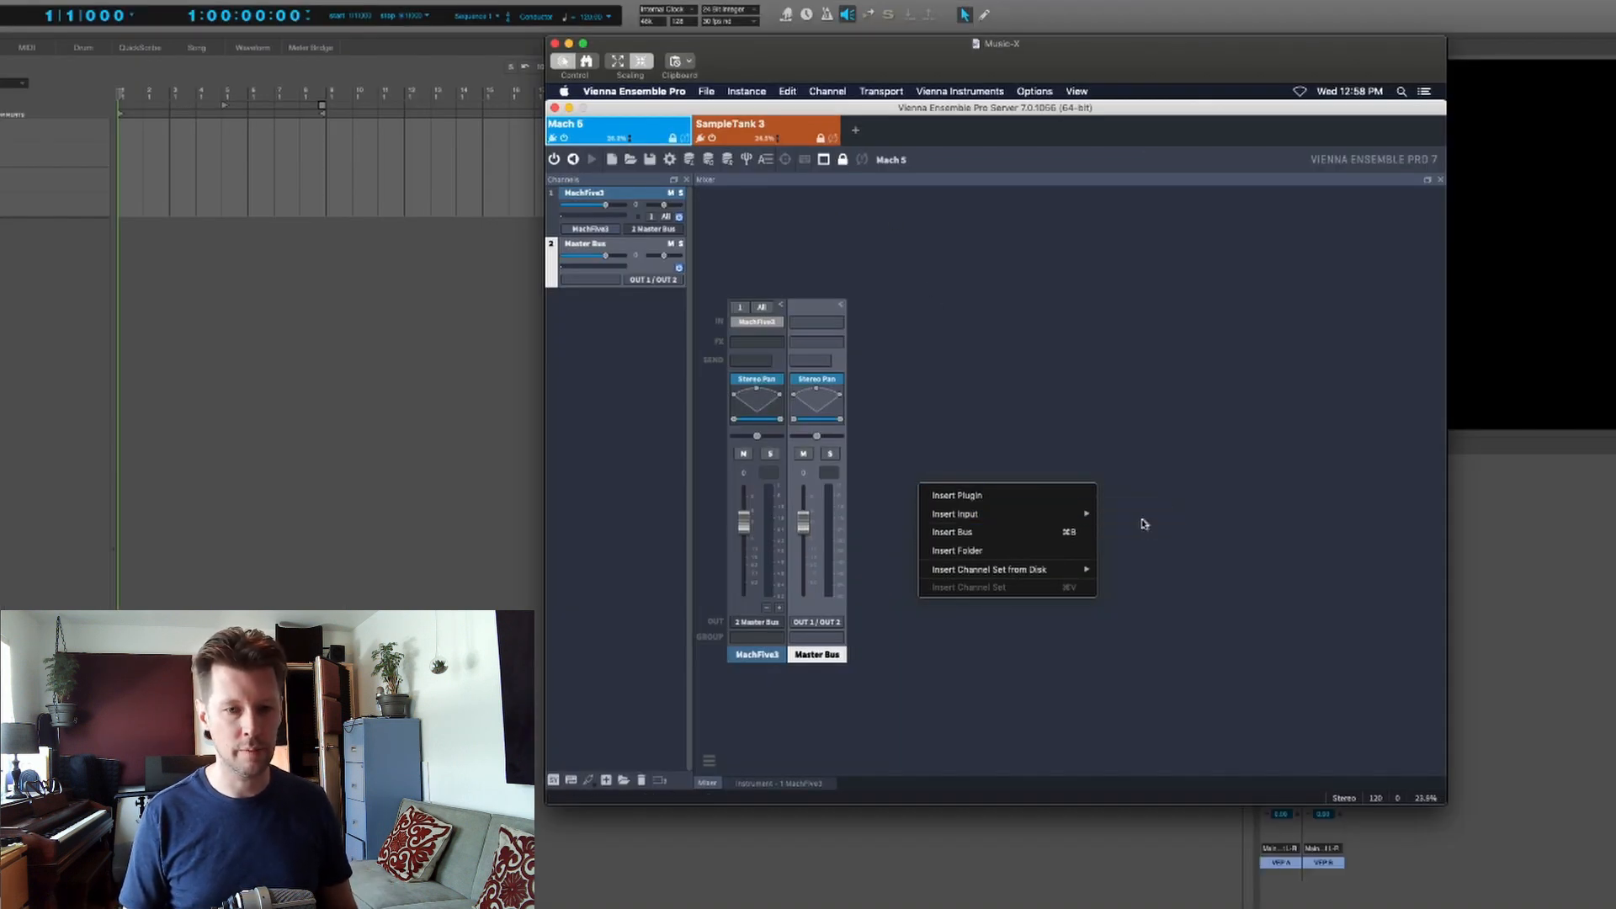
{"action": "mouse_move", "coordinate": [1212, 522]}
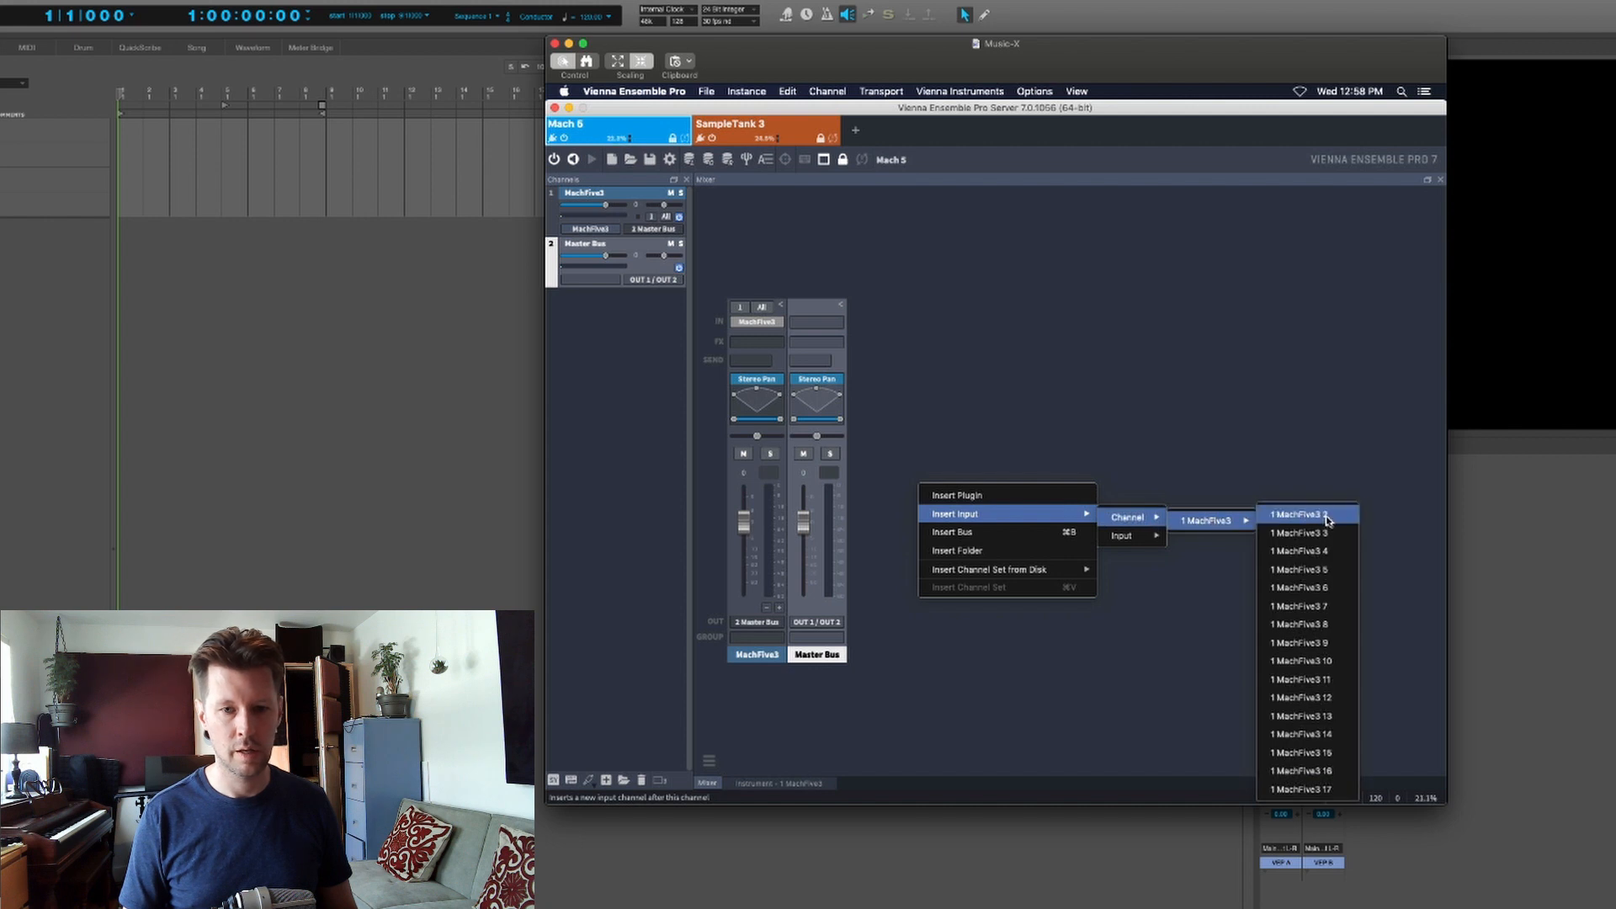
{"action": "left_click", "coordinate": [1291, 515]}
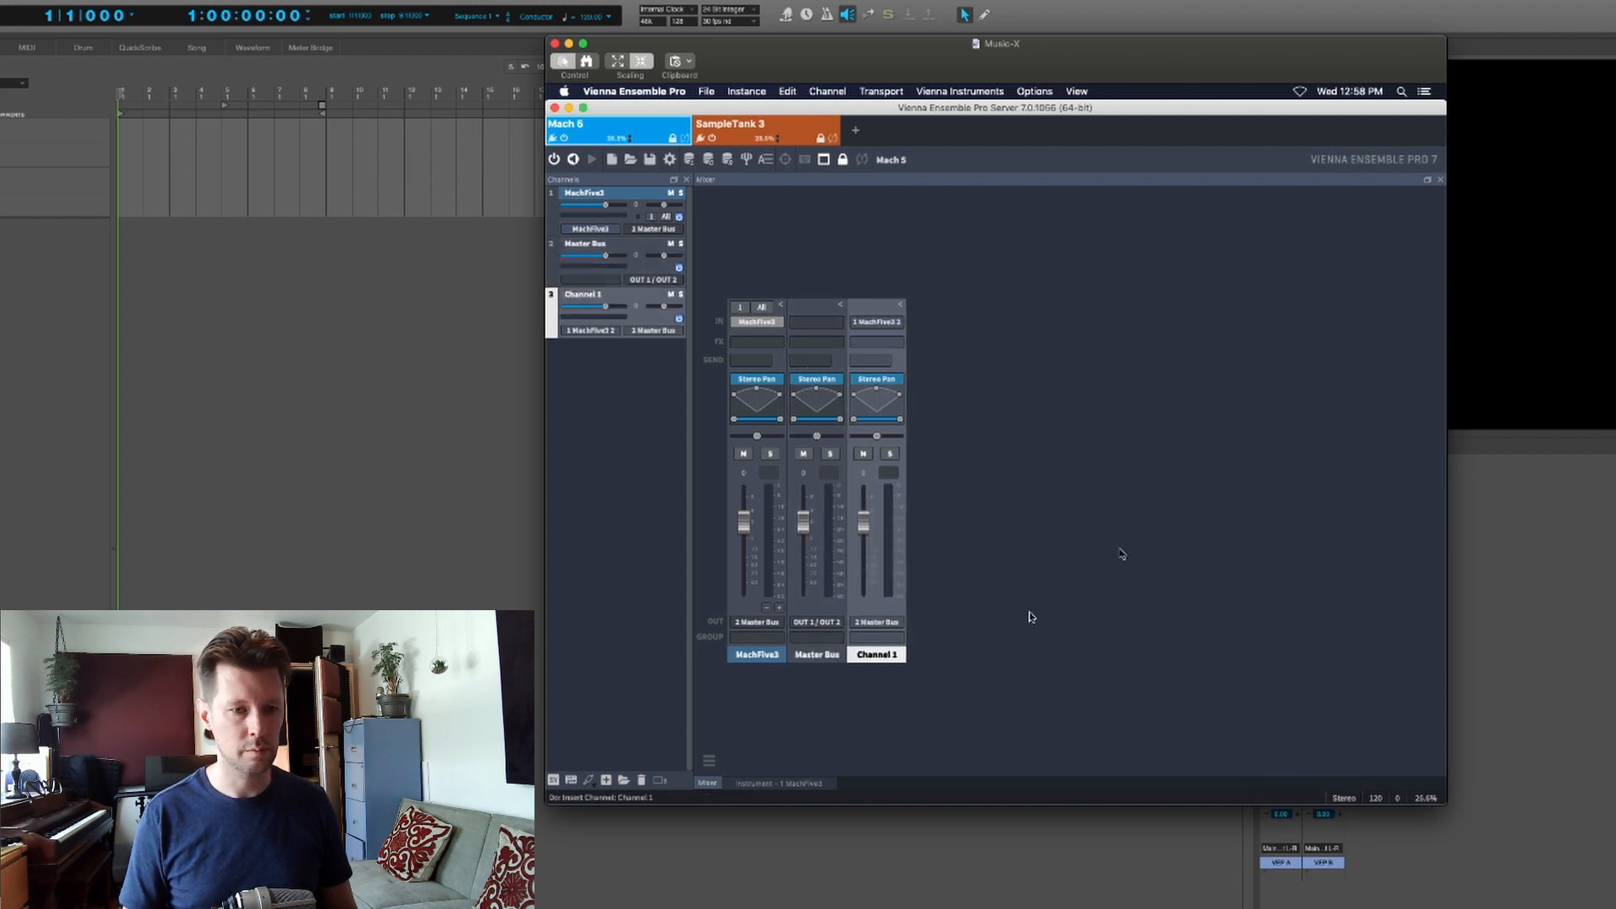
- Rename the new mixer channel as Piano
{"action": "right_click", "coordinate": [889, 659]}
{"action": "left_click", "coordinate": [901, 623]}
{"action": "type", "text": "P"}
{"action": "key", "text": "Return"}
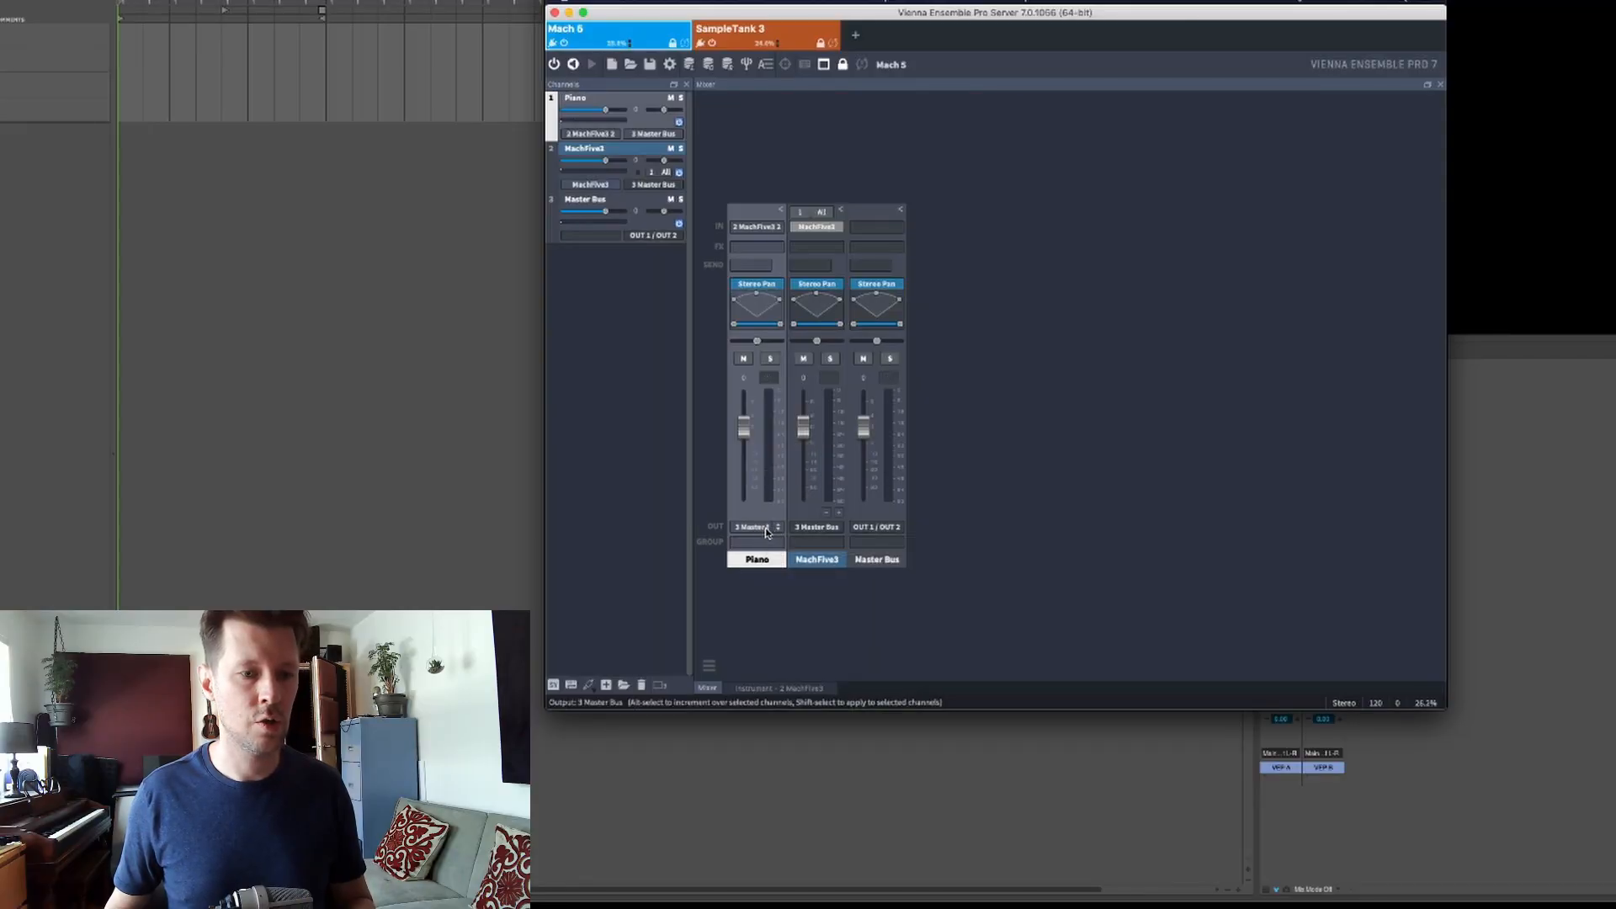
- Route the Piano channel's output in the Mach 5 instance to OUT 3 / OUT 4
{"action": "left_click", "coordinate": [776, 529]}
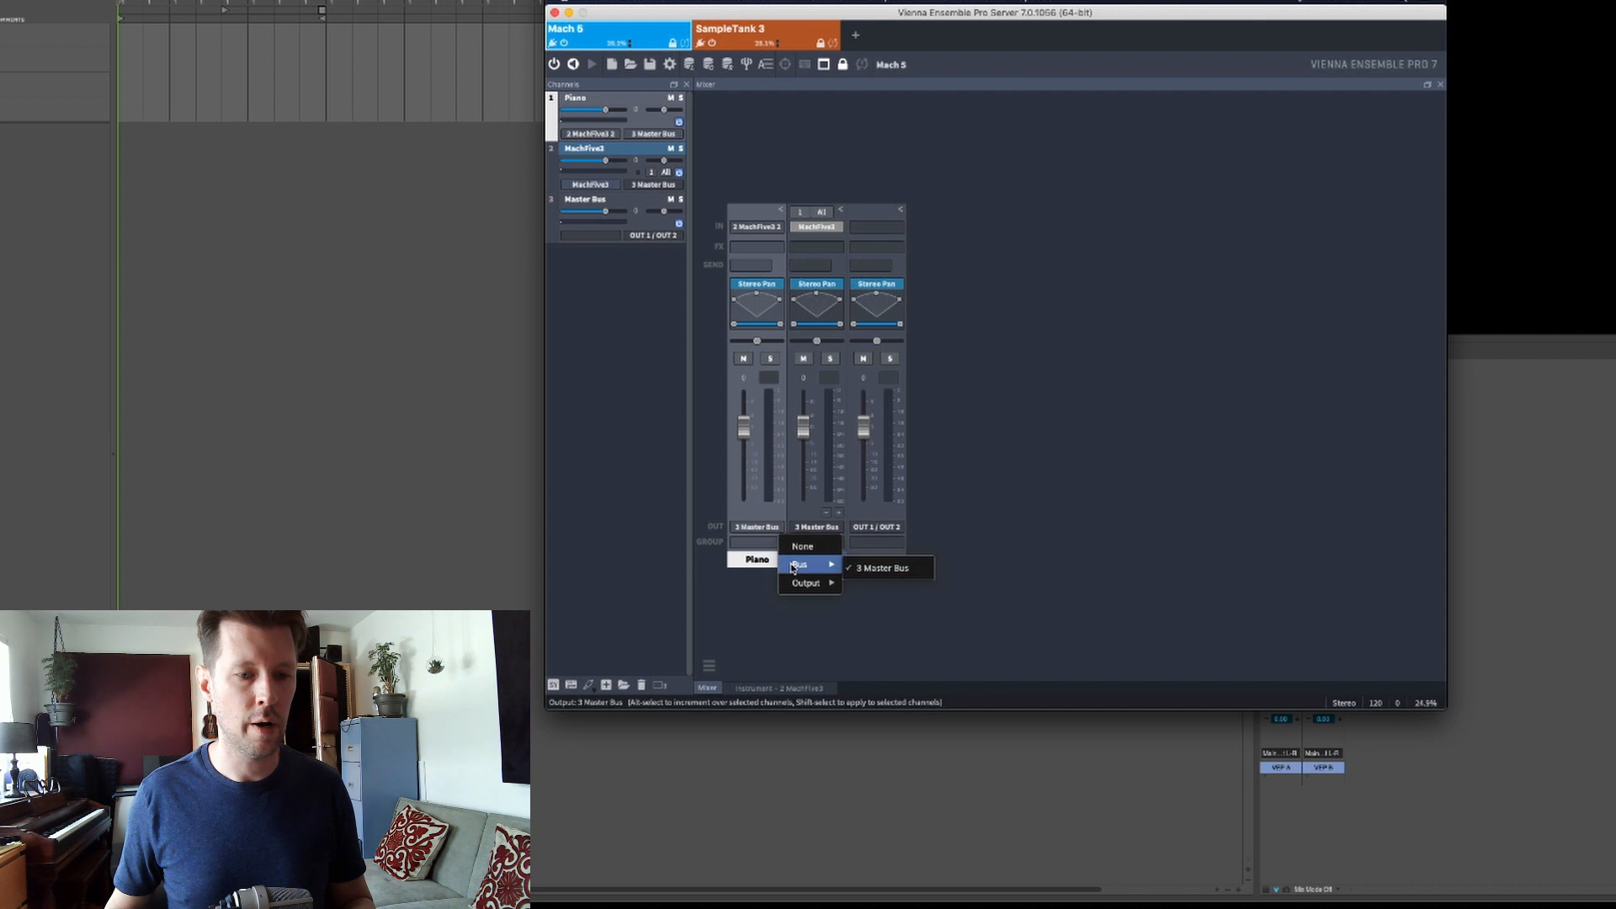
{"action": "mouse_move", "coordinate": [788, 588]}
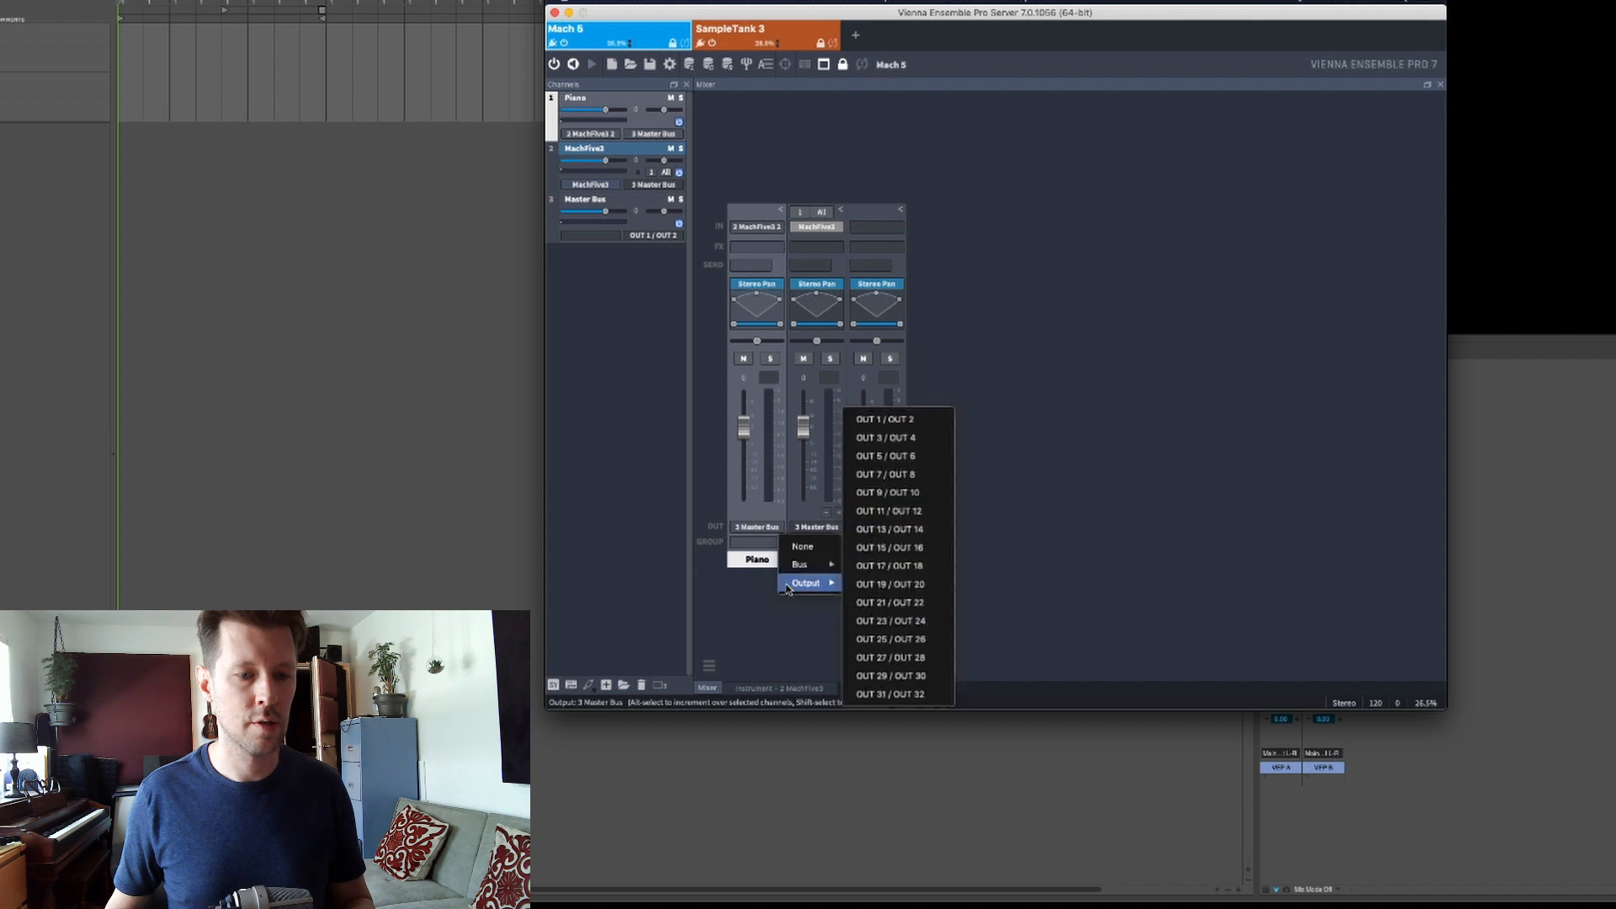
{"action": "left_click", "coordinate": [891, 435]}
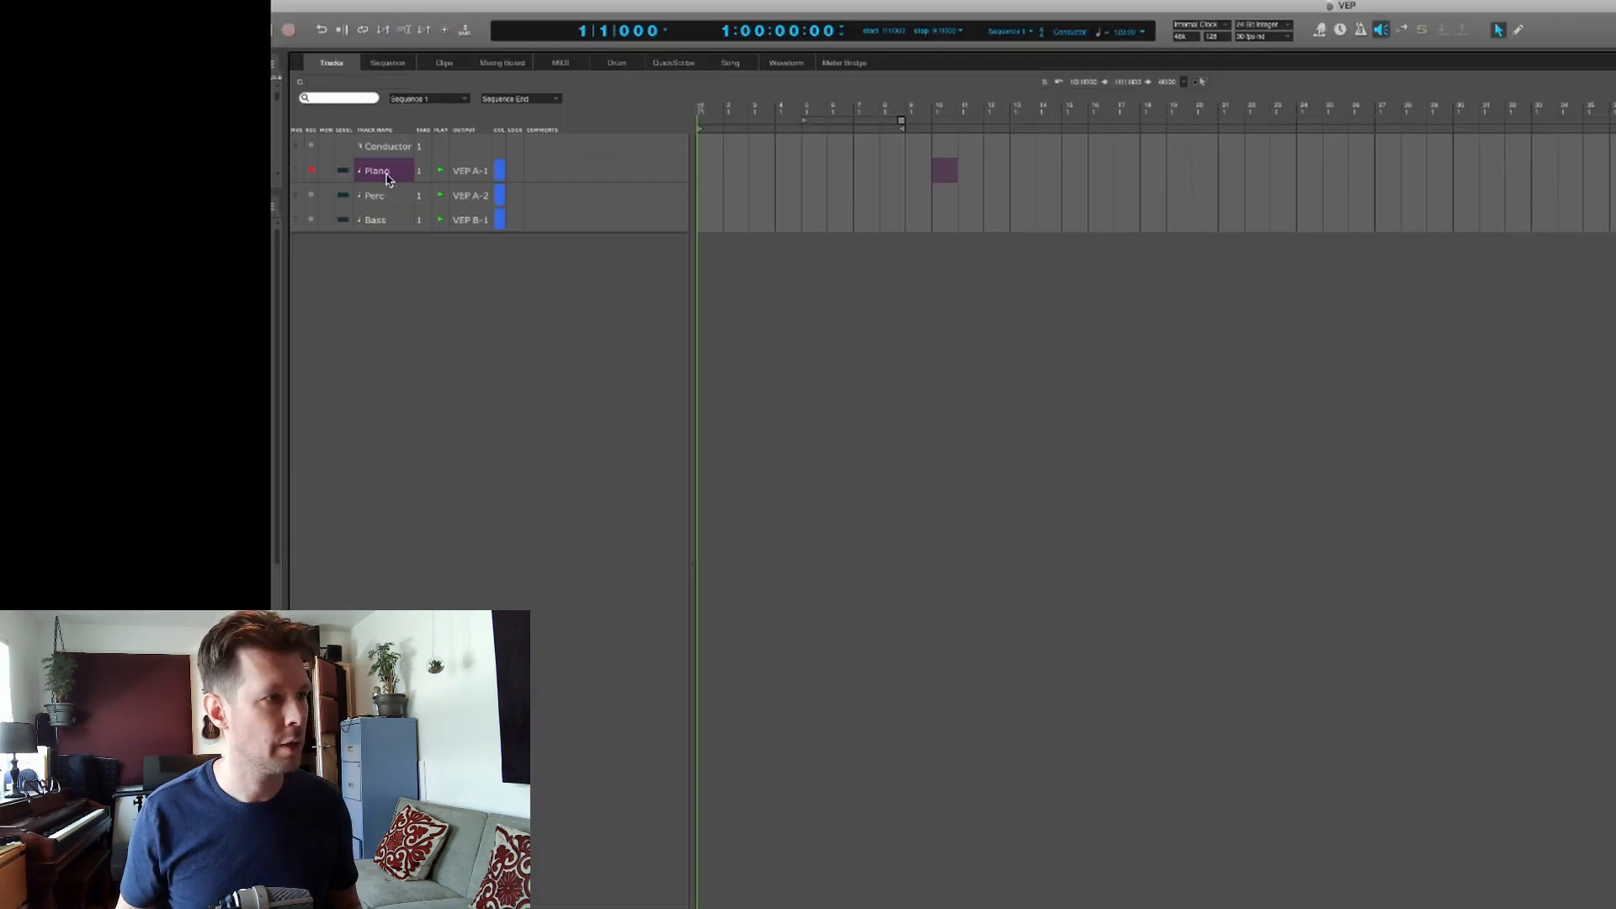
- In Digital Performer, add an aux track below the Piano track with VEP A Out 3-4 as its input
{"action": "key", "text": "ctrl+super+a"}
{"action": "left_click", "coordinate": [346, 198]}
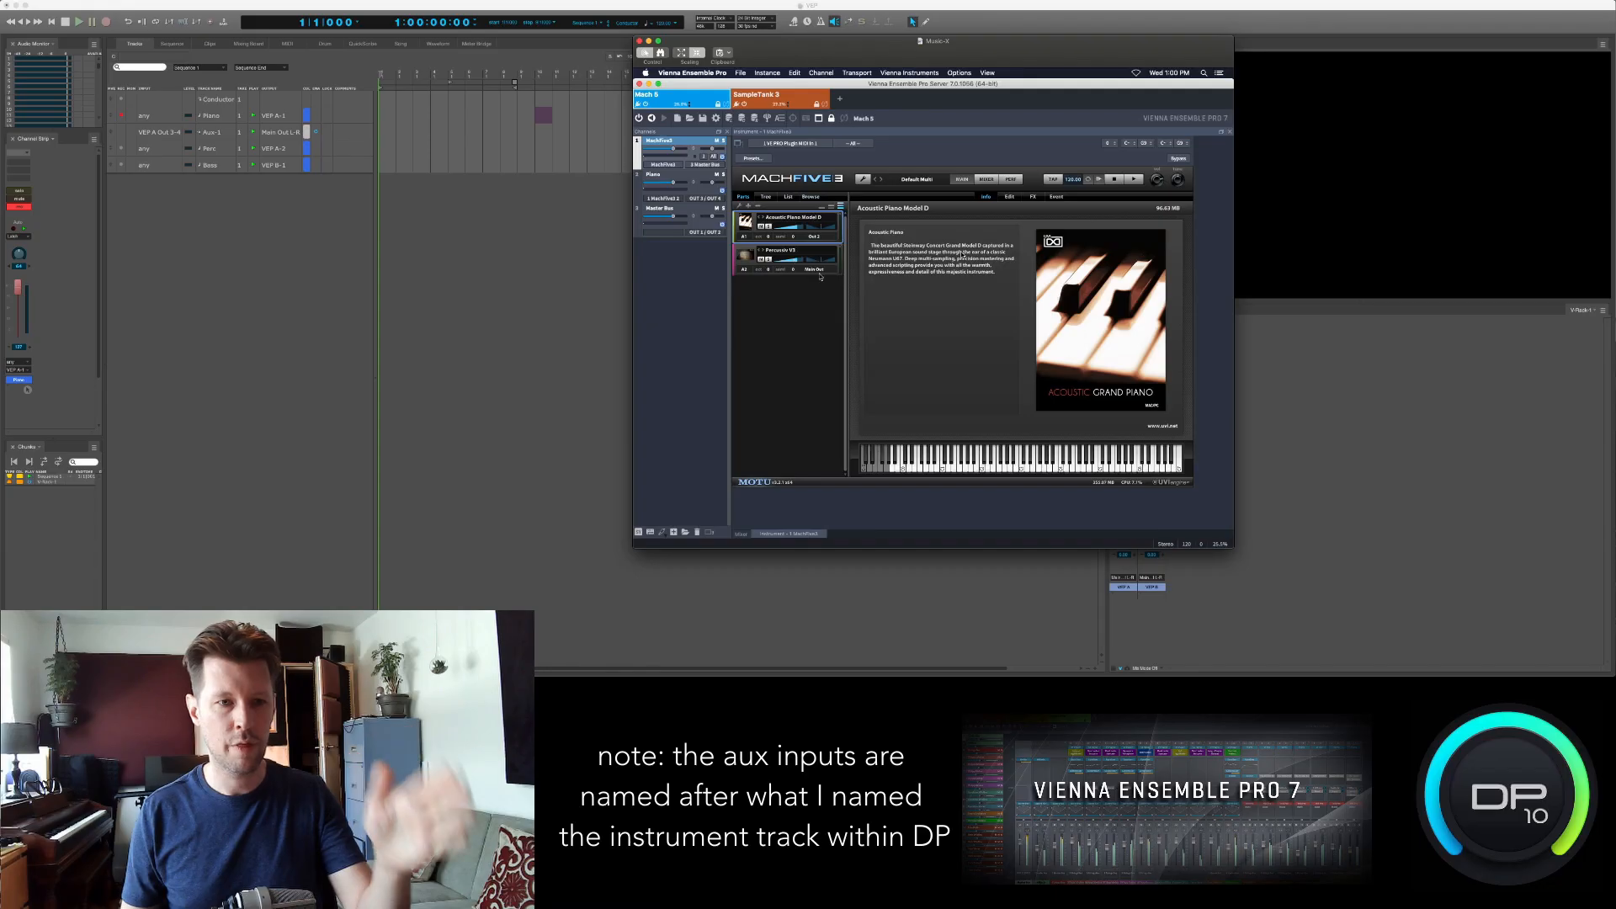
- In the server's Mach 5 instance, show MachFive's mixer to review the parts' output assignments and check the Piano channel
{"action": "left_click", "coordinate": [985, 179]}
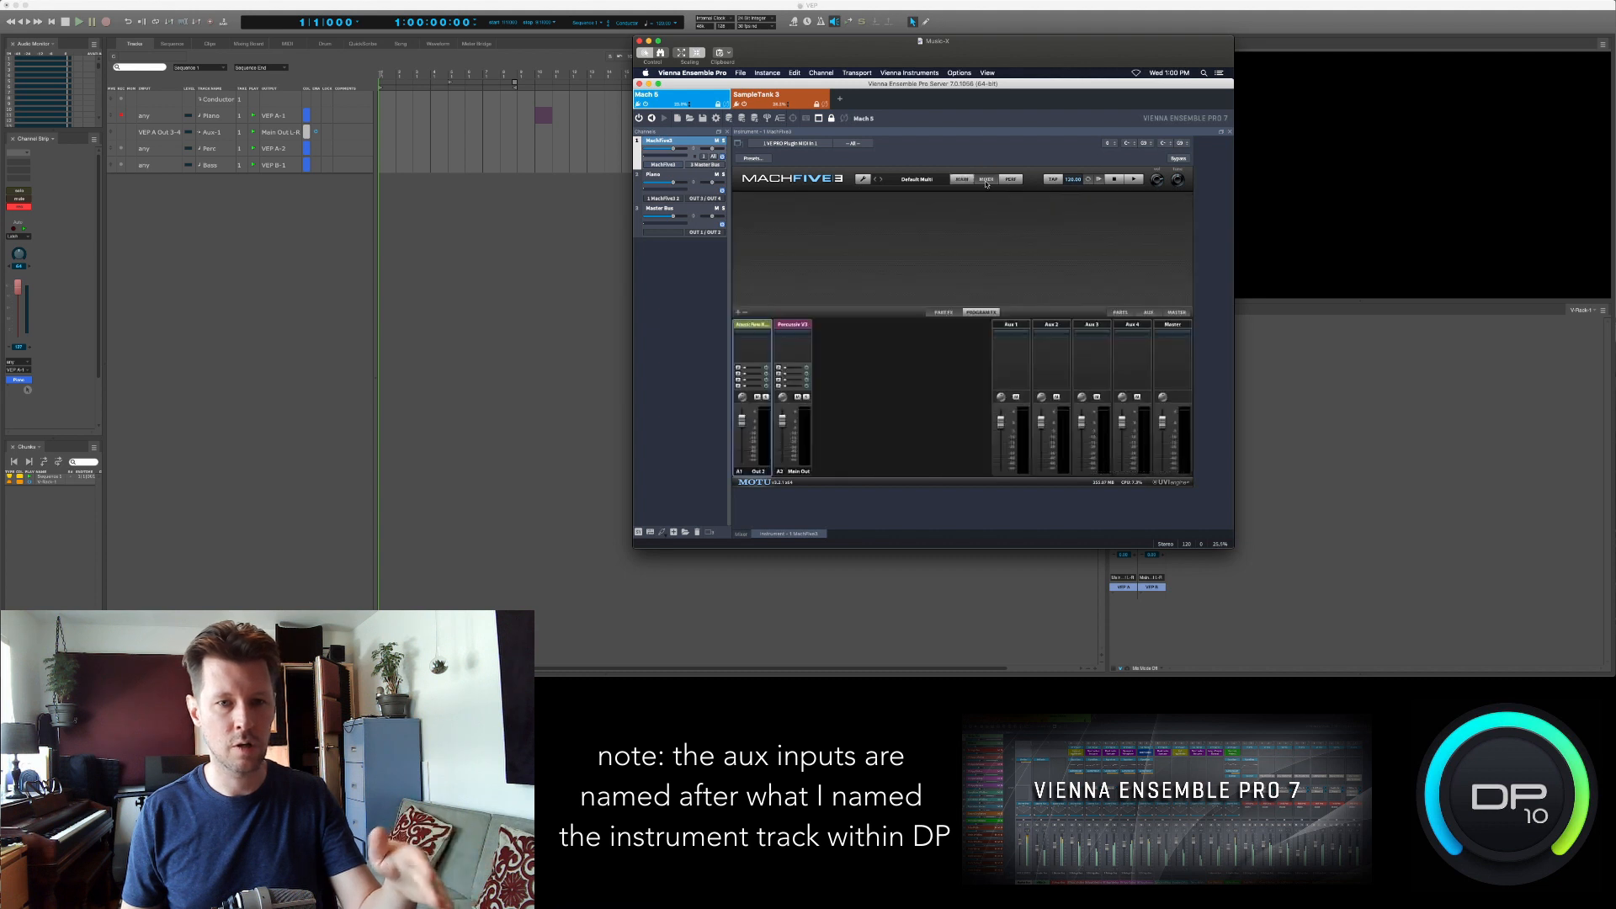
{"action": "left_click", "coordinate": [670, 177]}
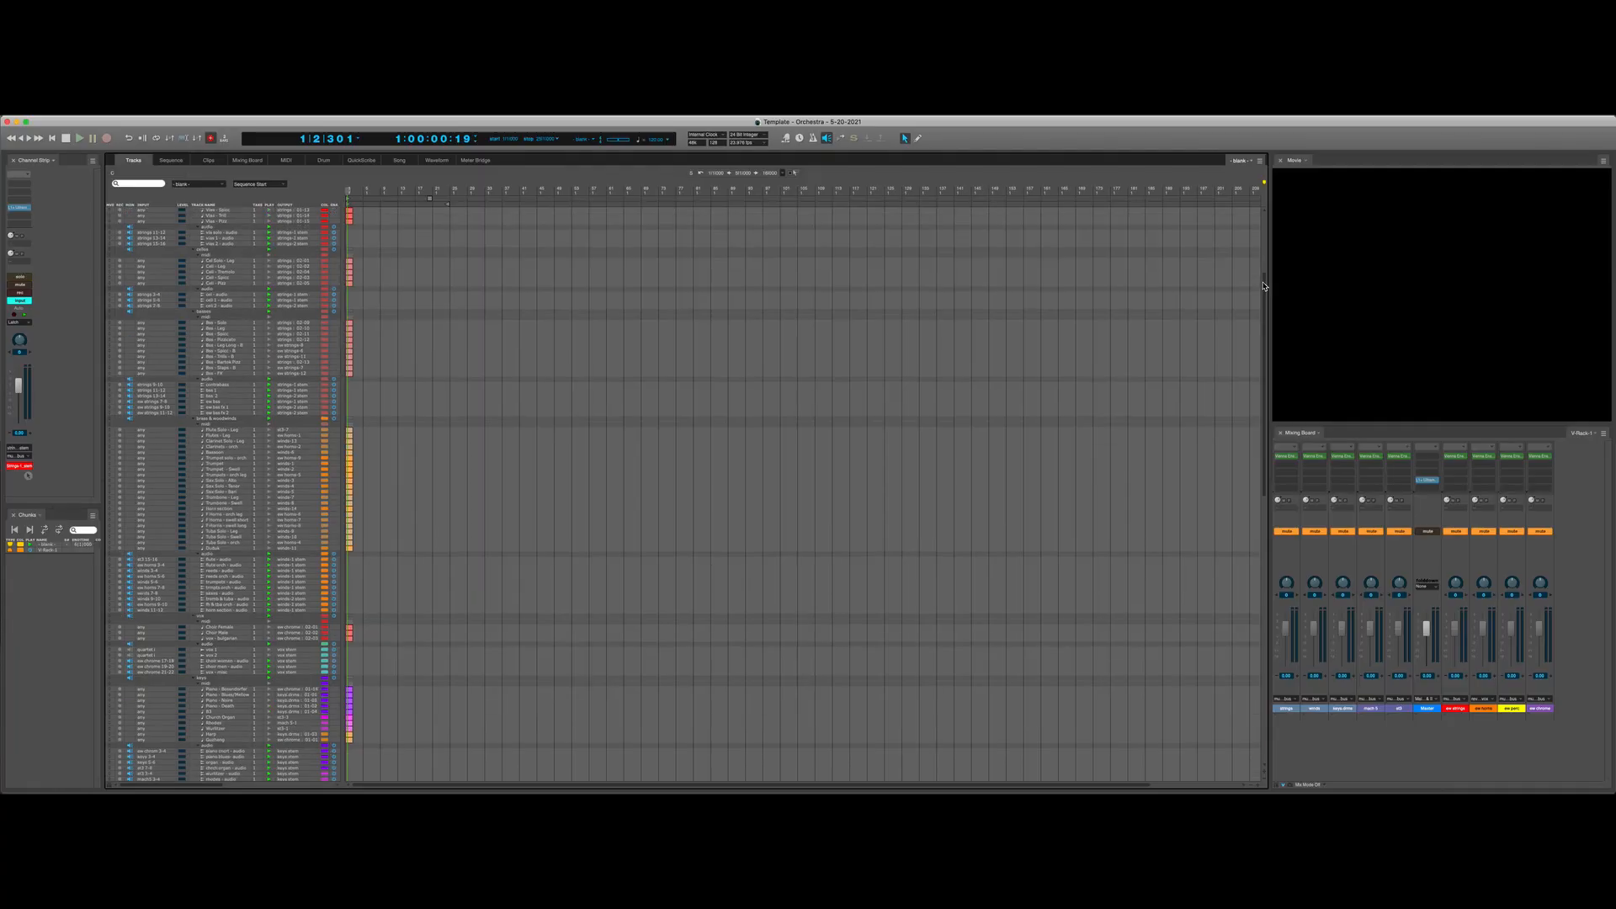
- Look further down the track list of the orchestra template project in Digital Performer
{"action": "left_click_drag", "start_coordinate": [1263, 287], "coordinate": [1261, 591]}
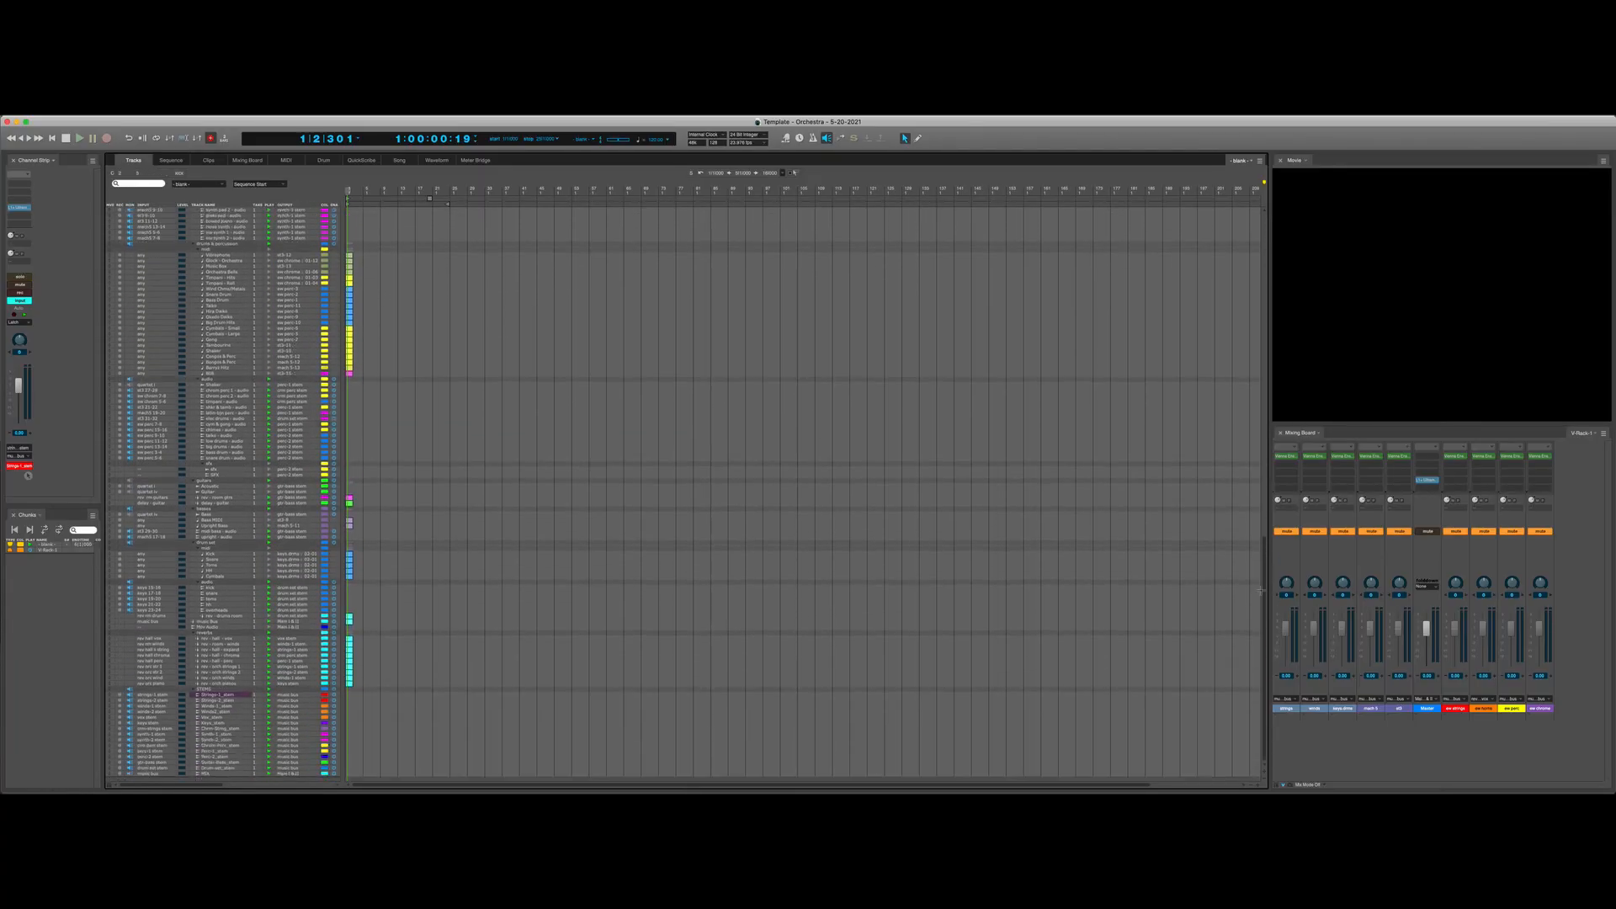